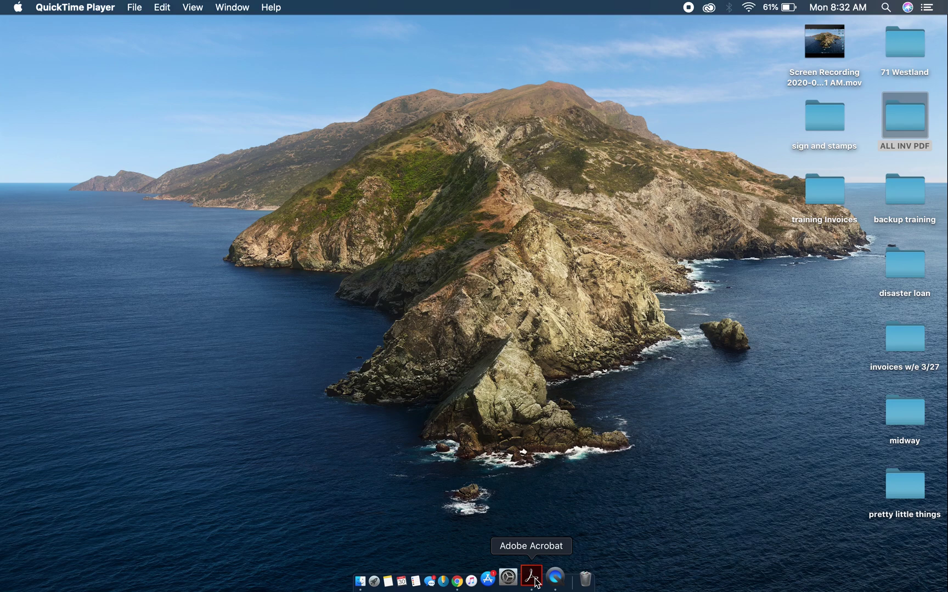
- Bring Acrobat forward and select Scan_0003 (3).pdf from the training Invoices folder to open
left_click(532, 577)
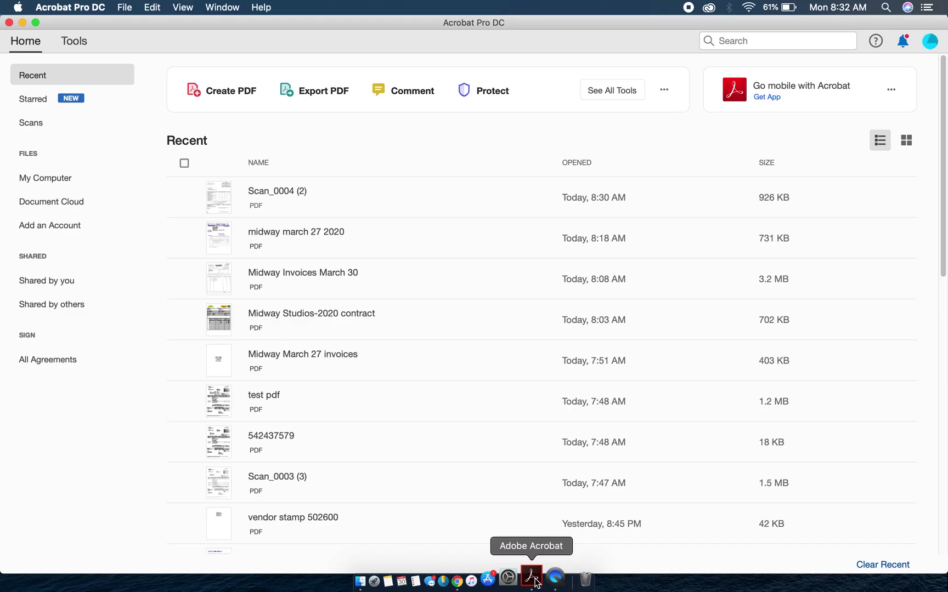
left_click(125, 7)
left_click(131, 23)
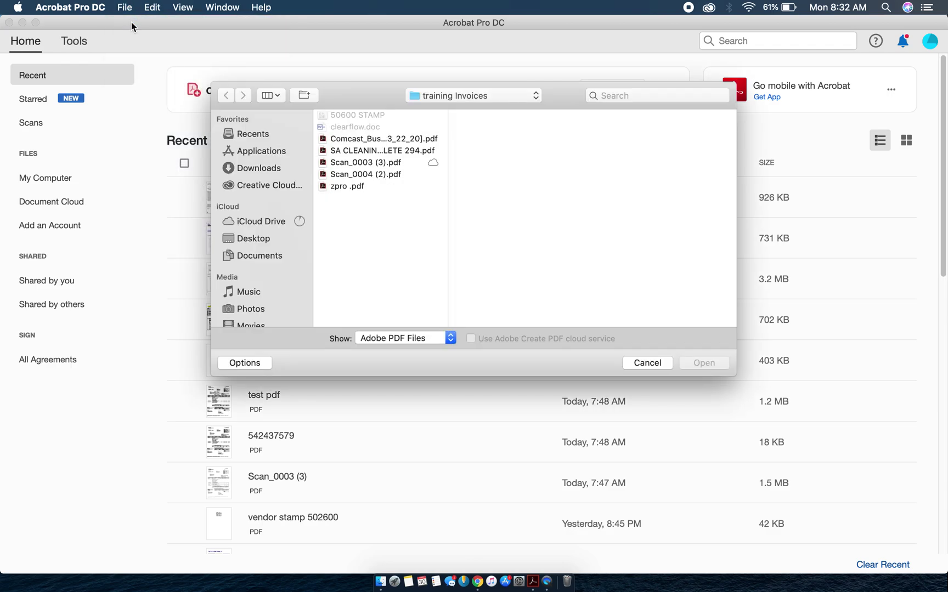
left_click(355, 163)
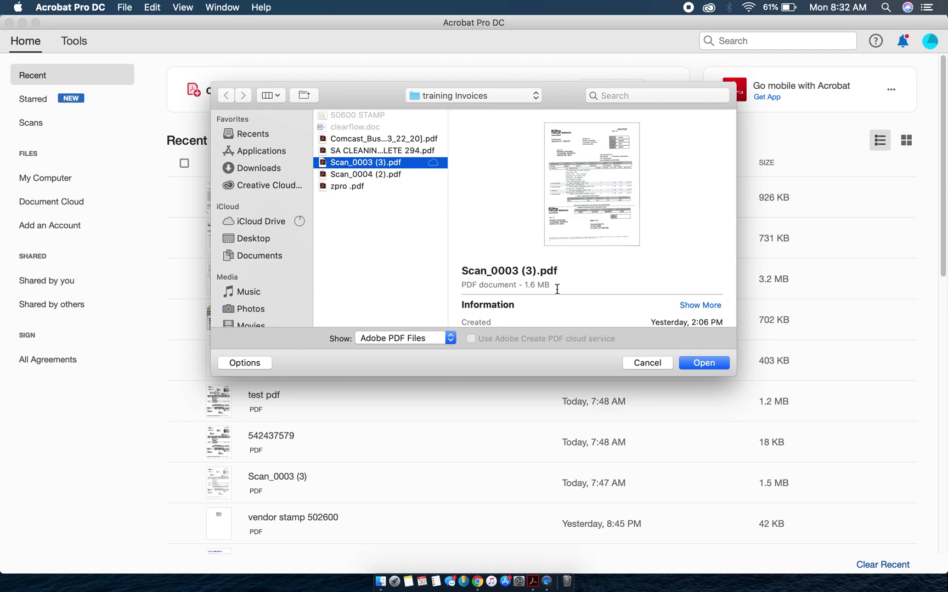
left_click(704, 363)
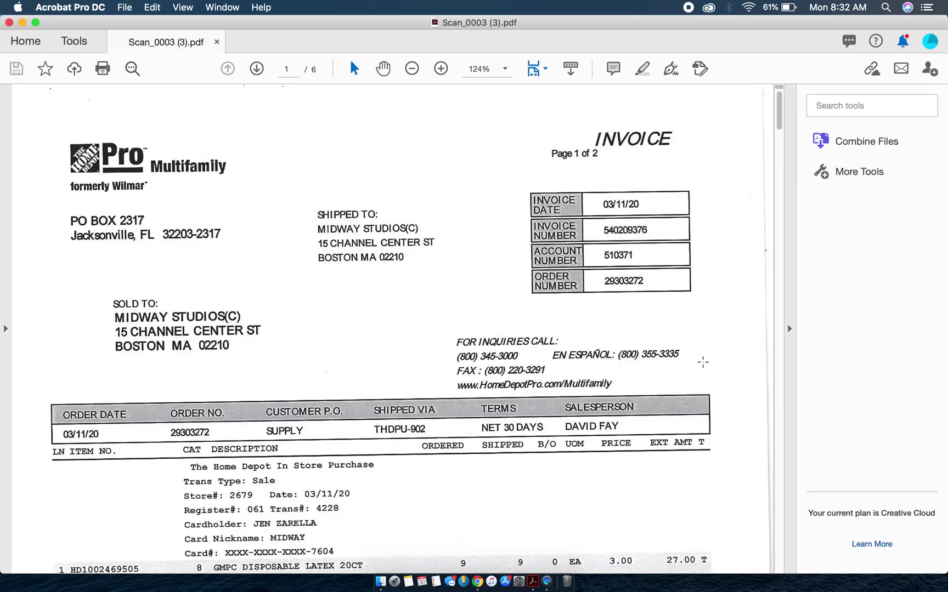
scroll(395, 344, "down", 2)
scroll(395, 344, "down", 20)
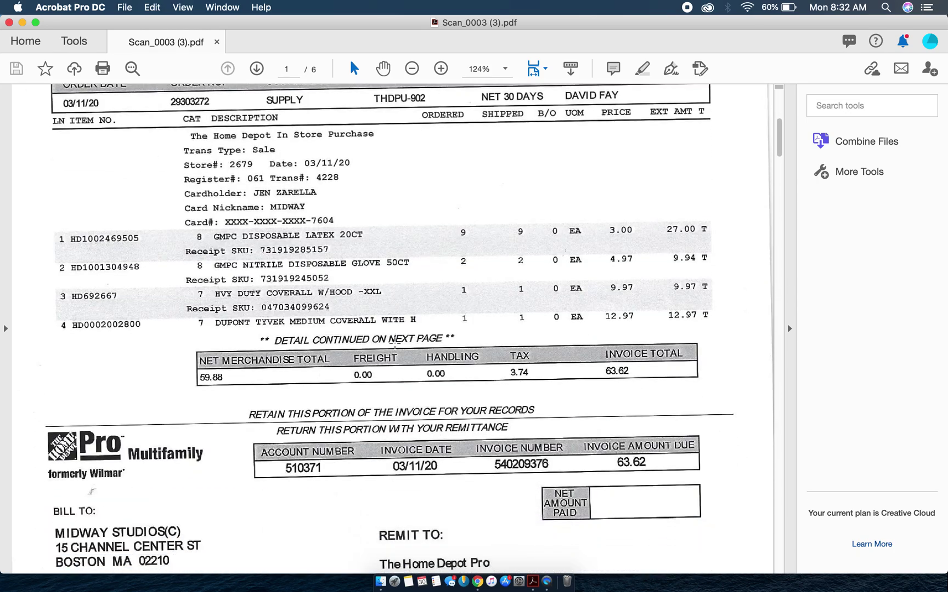
scroll(395, 344, "down", 20)
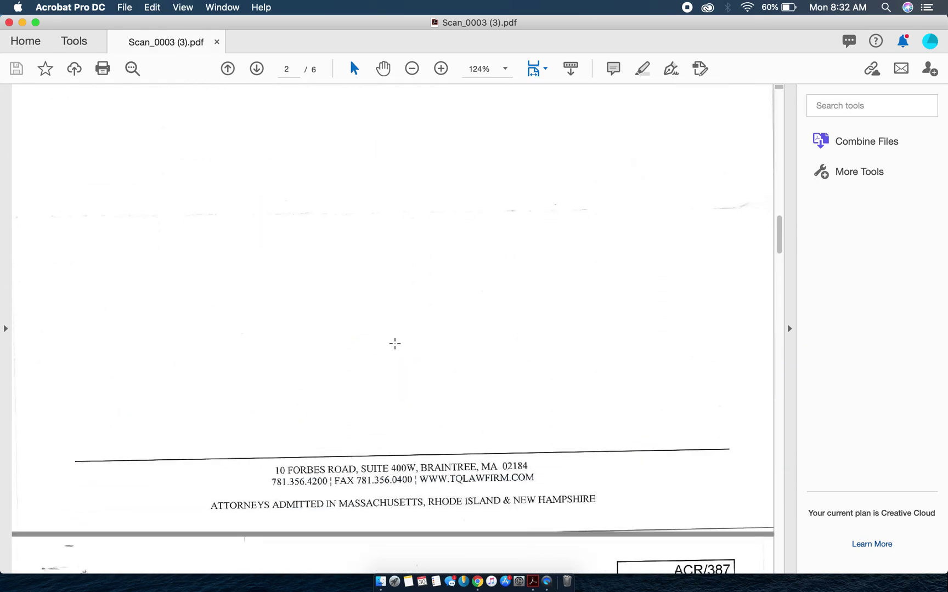
scroll(395, 344, "down", 20)
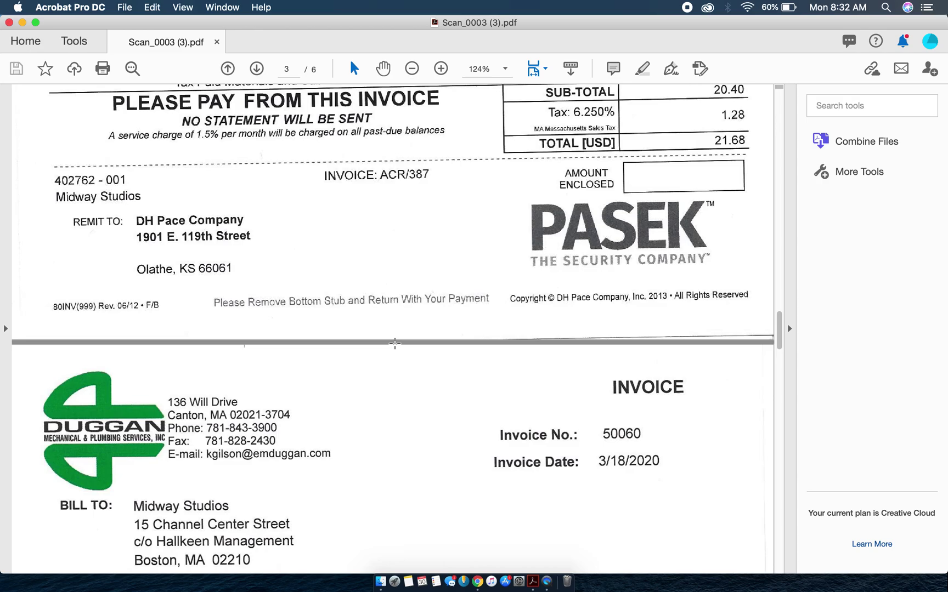
scroll(395, 344, "down", 20)
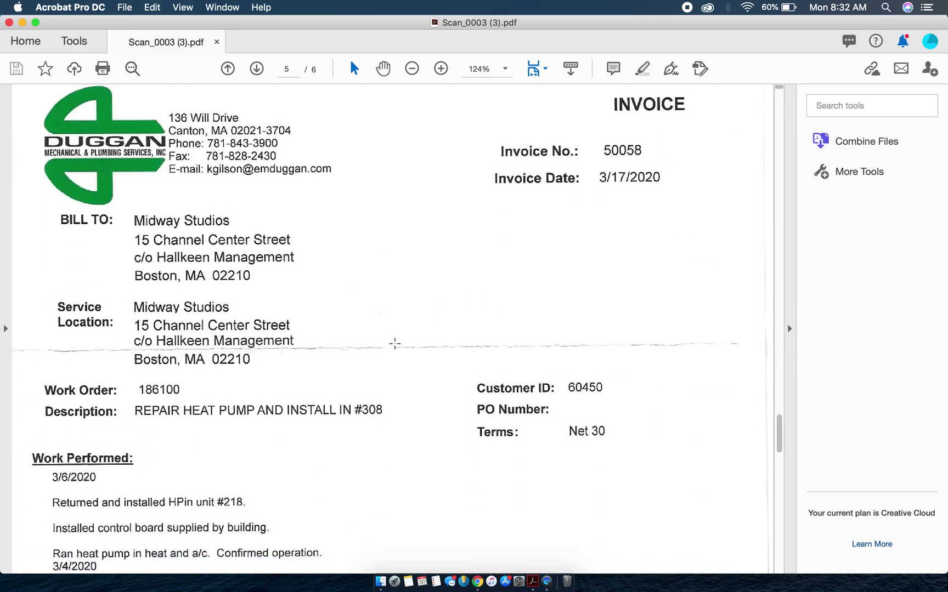
scroll(395, 342, "up", 20)
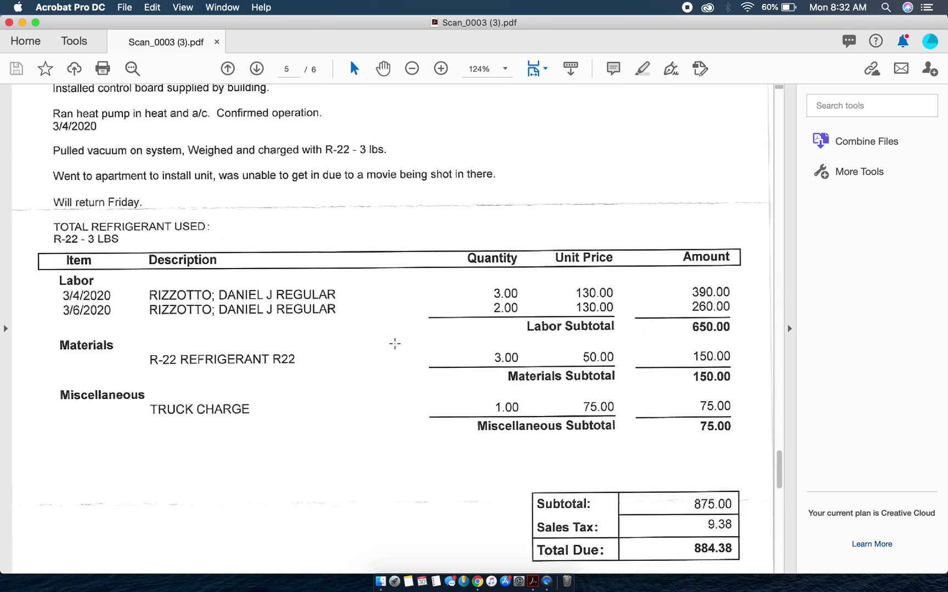
scroll(395, 344, "up", 20)
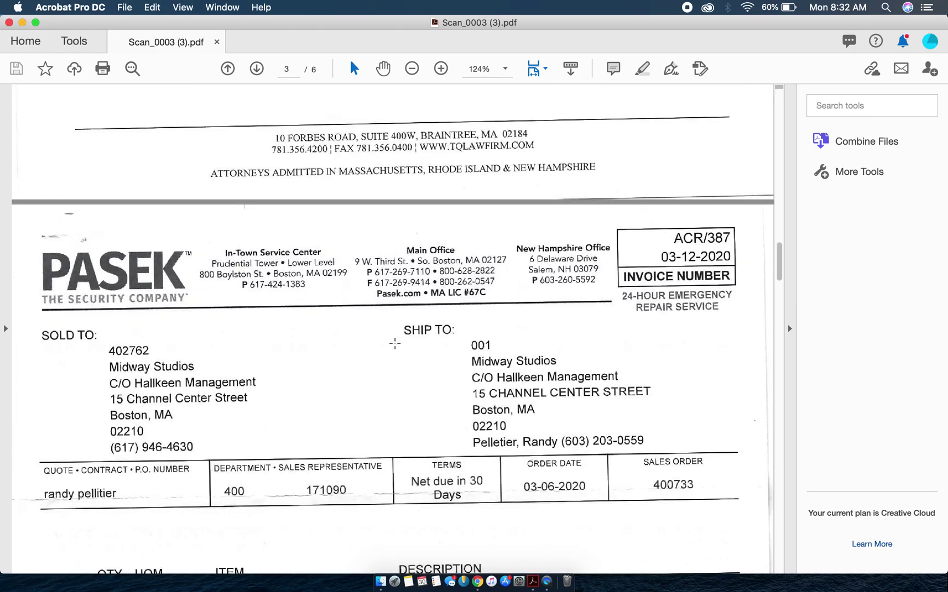
scroll(395, 344, "up", 20)
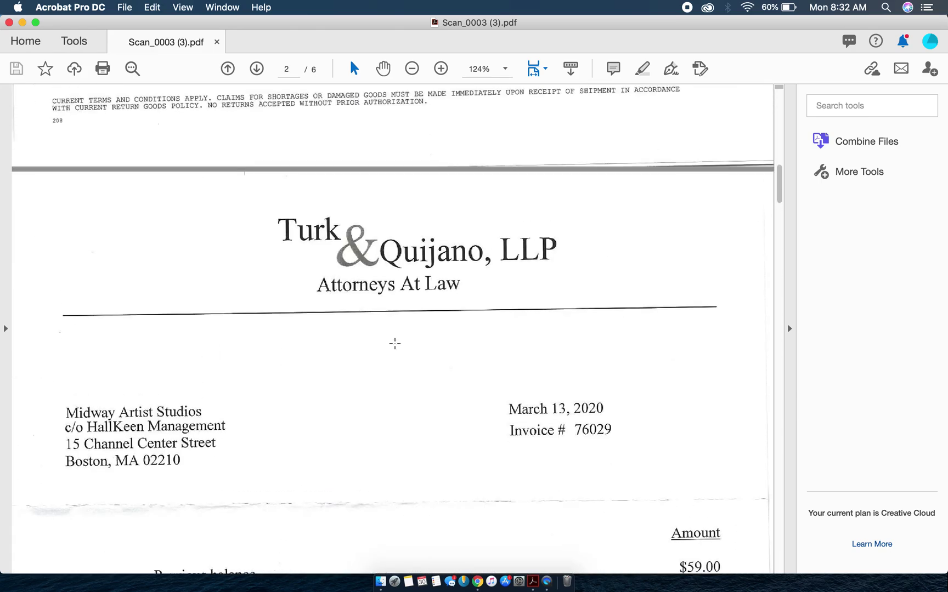
scroll(395, 343, "up", 10)
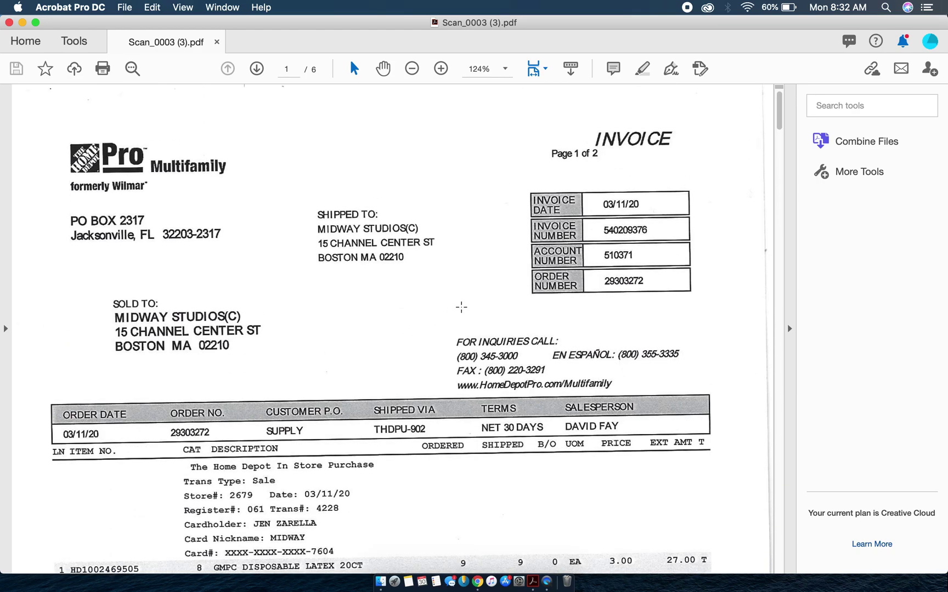
- In Organize Pages, reorder the thumbnails so the Alliance Glass invoice comes first, followed by the two Duggan invoices
left_click(855, 174)
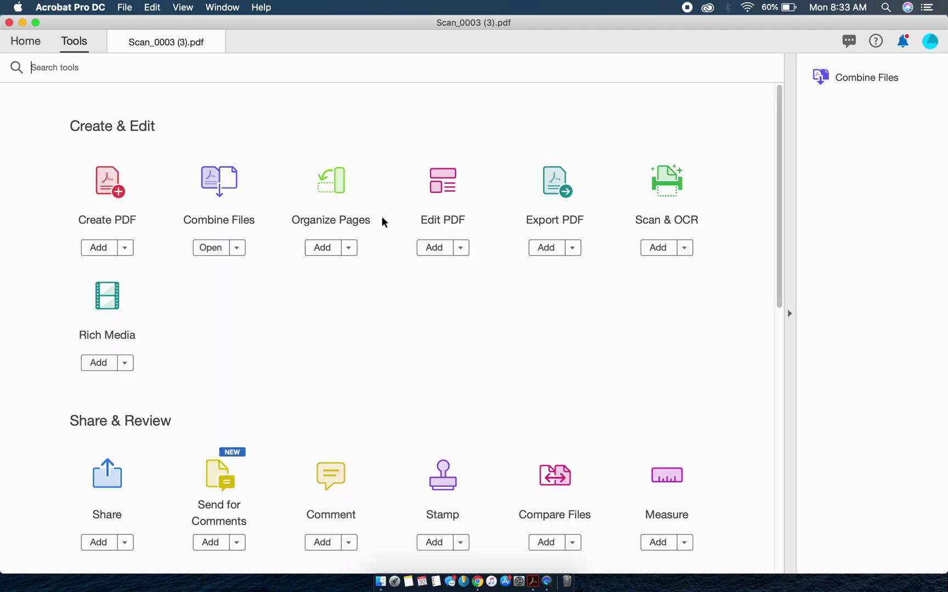
left_click(333, 192)
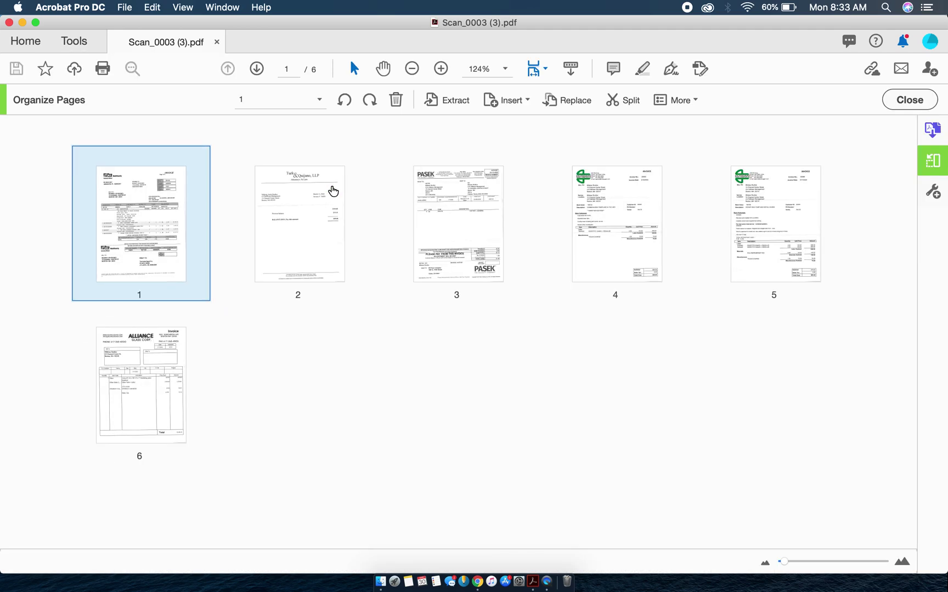
mouse_move(310, 224)
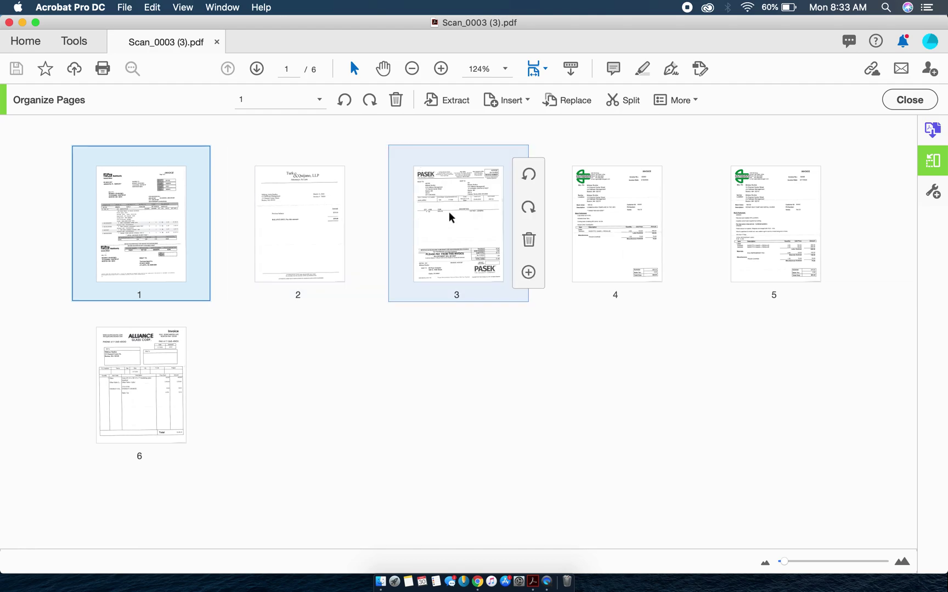
mouse_move(594, 208)
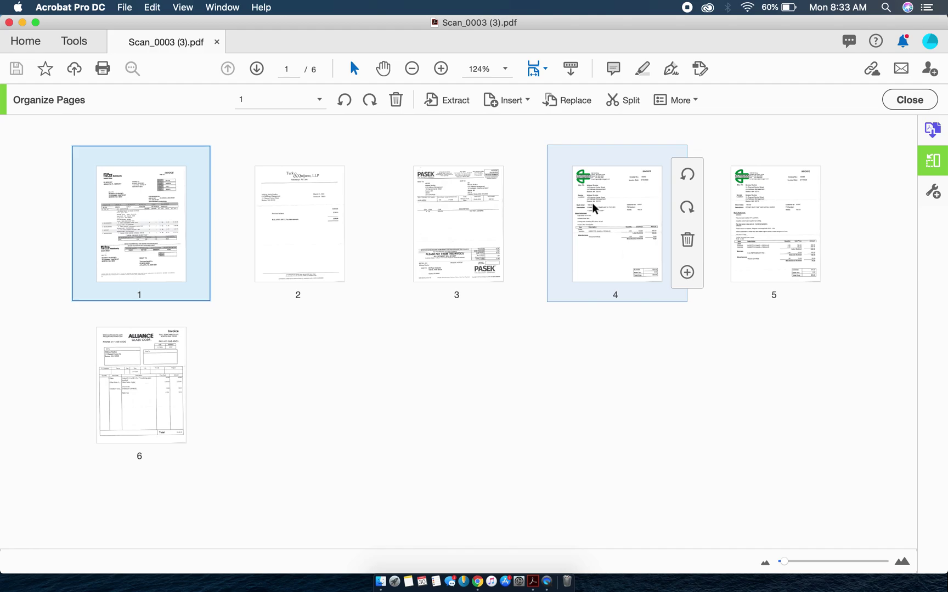
left_click_drag(593, 207, 108, 208)
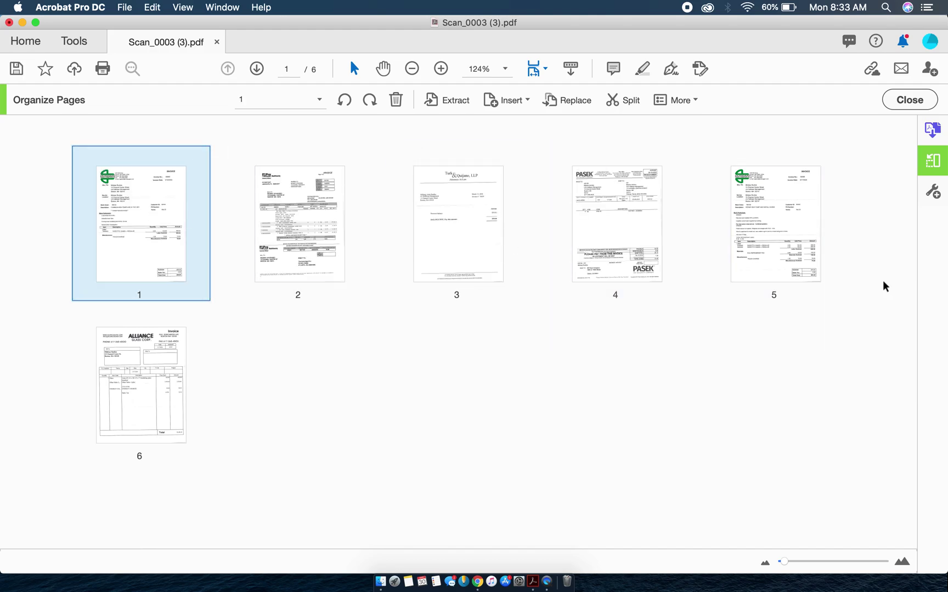
left_click_drag(785, 220, 283, 230)
left_click_drag(158, 366, 105, 235)
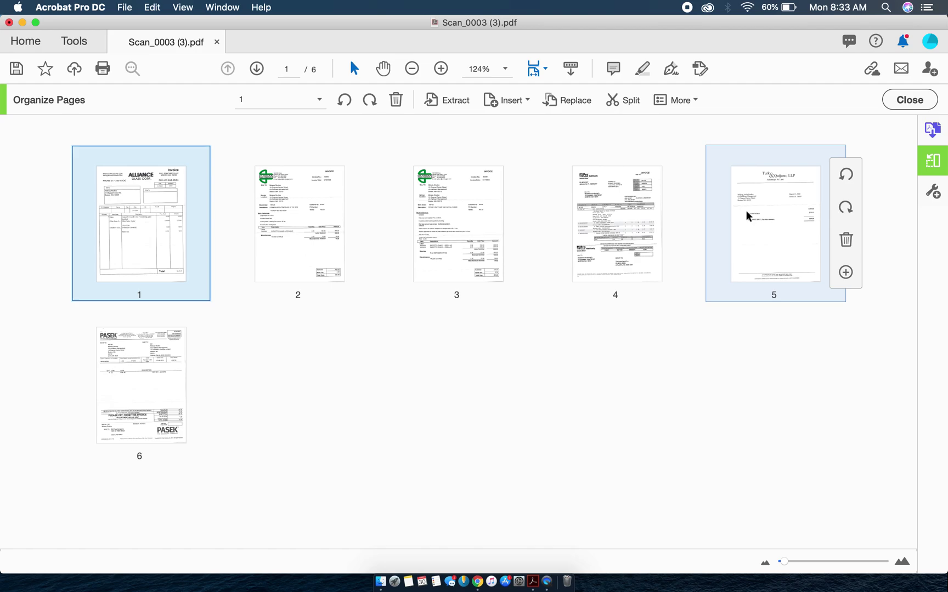
- Delete the Turk & Quijano letter on page 5 and close Organize Pages
left_click(845, 241)
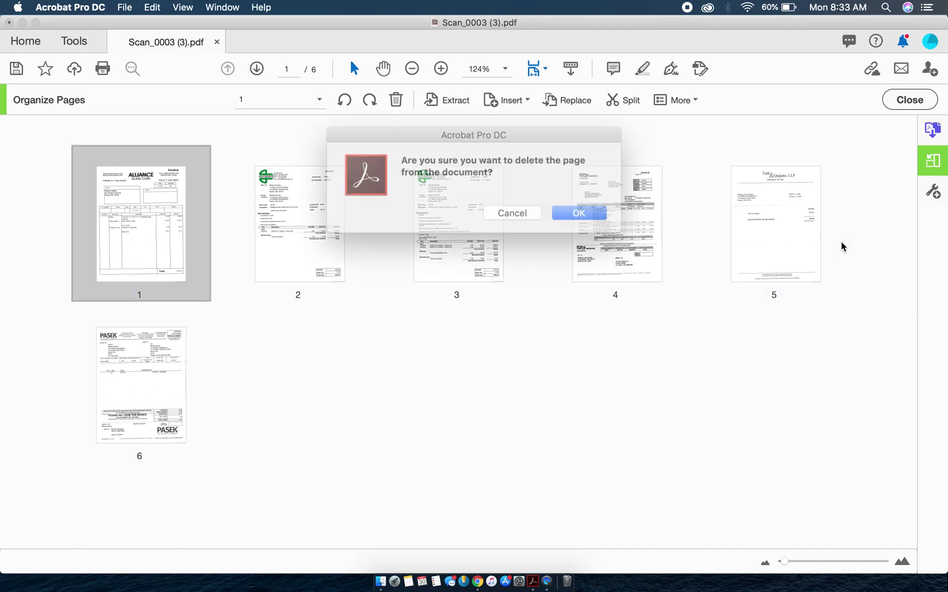
left_click(583, 217)
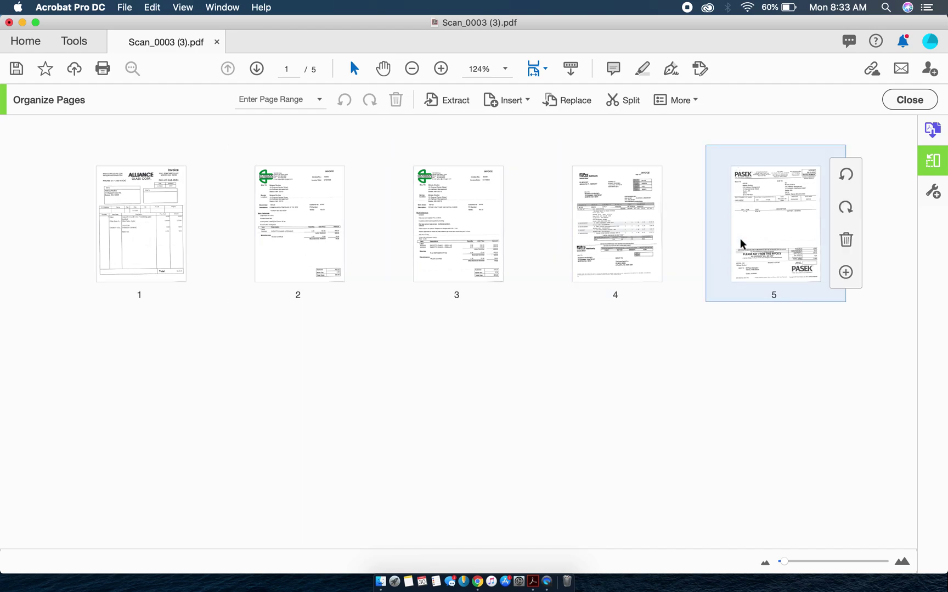
left_click(908, 101)
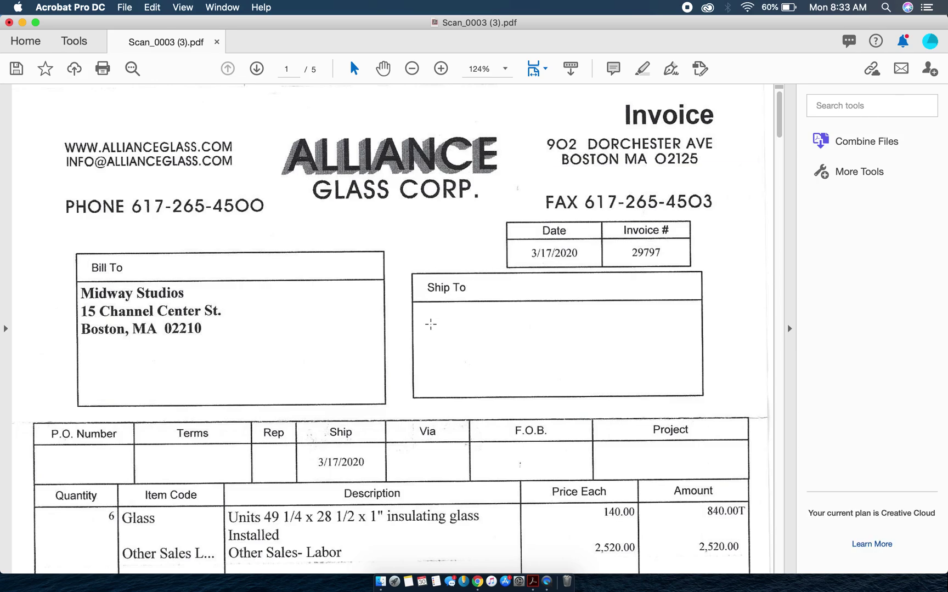
- Turn on Edit PDF for the scan and permanently dismiss the text recognition notice
scroll(431, 324, "down", 15)
scroll(430, 324, "down", 10)
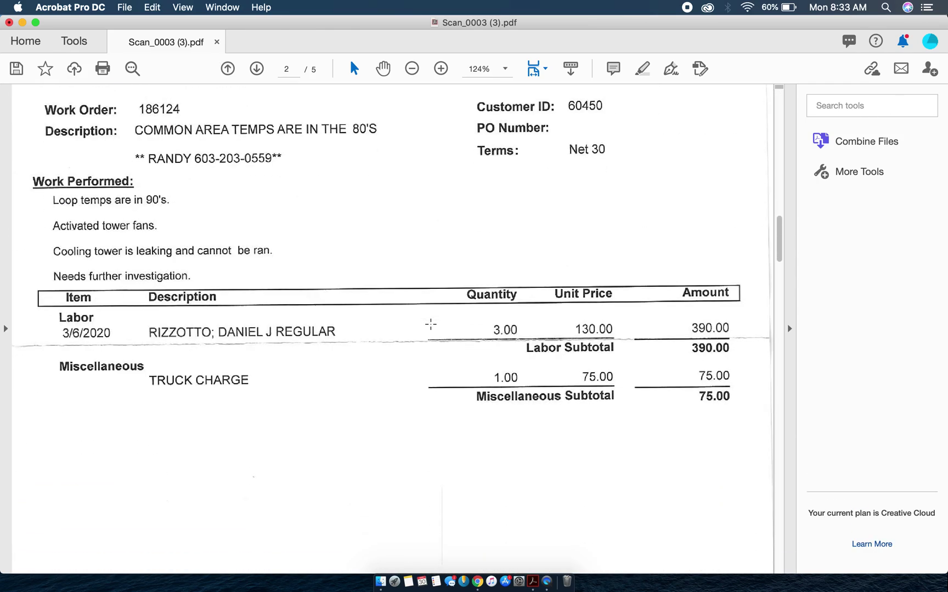
scroll(431, 324, "up", 15)
scroll(431, 324, "up", 8)
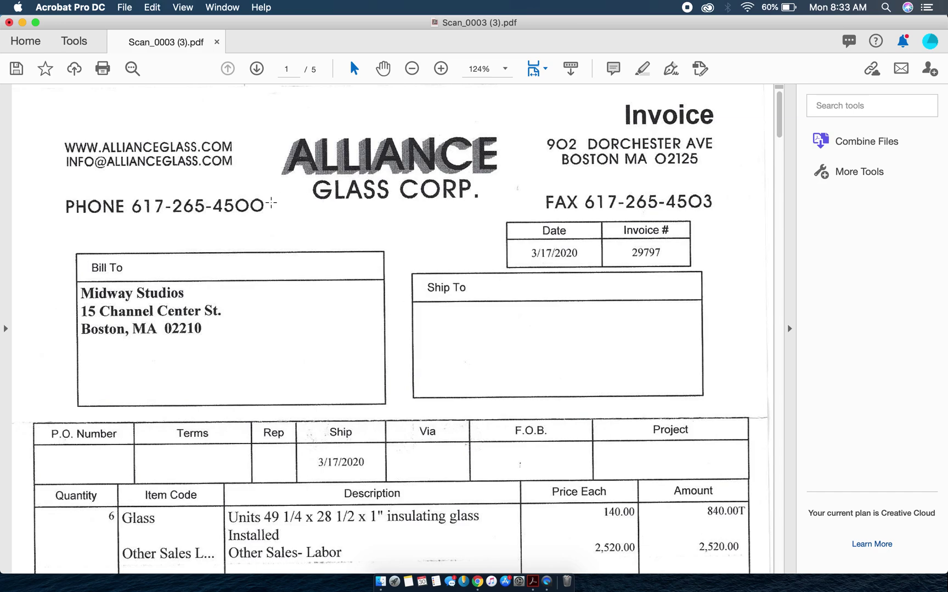
left_click(156, 8)
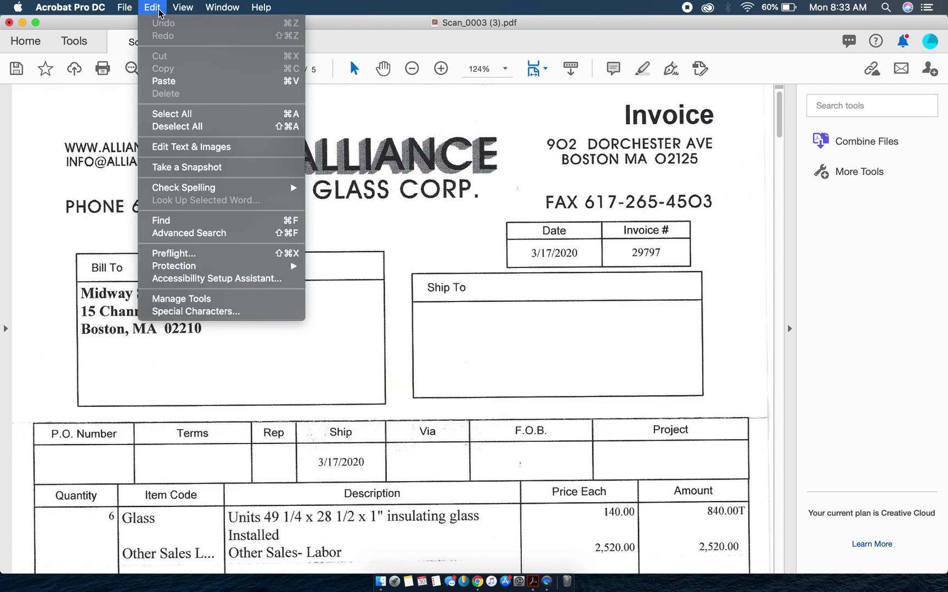
left_click(178, 146)
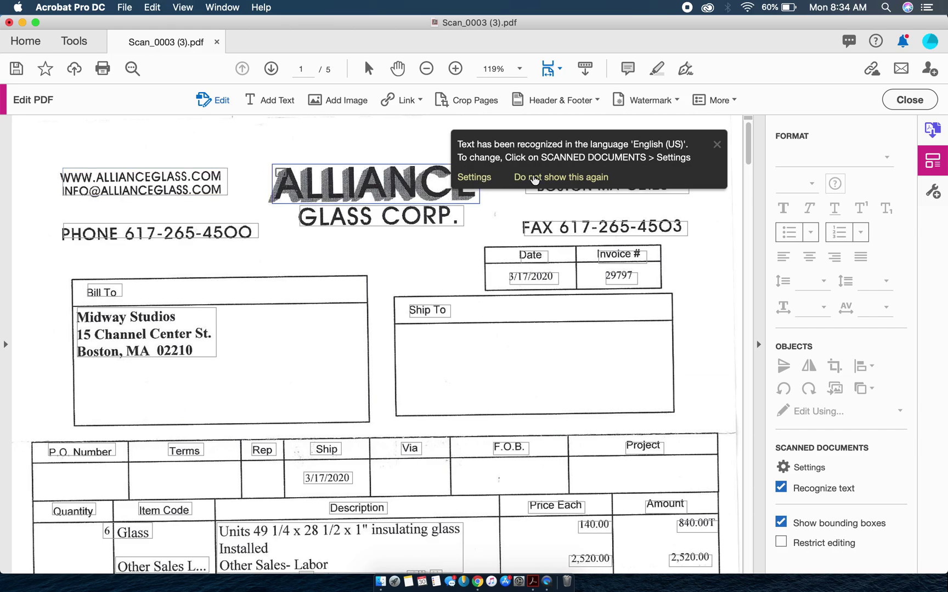
left_click(590, 179)
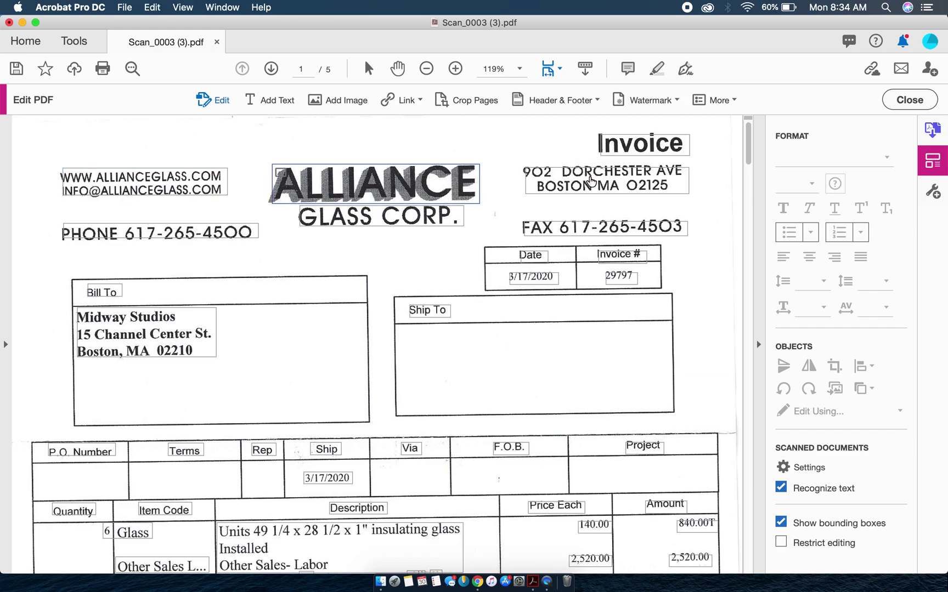
- Scroll to the line items of the first invoice
scroll(413, 272, "down", 5)
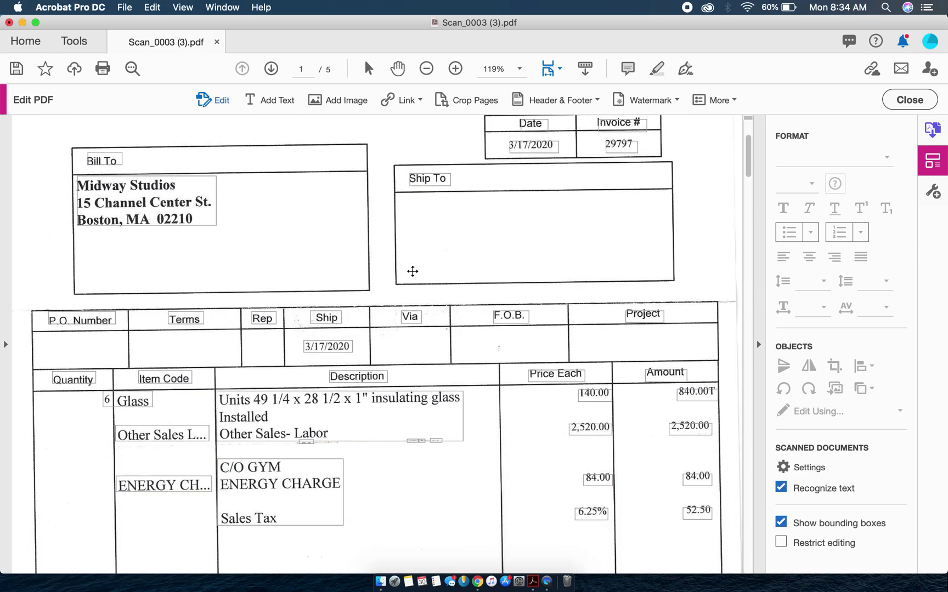
scroll(412, 272, "down", 5)
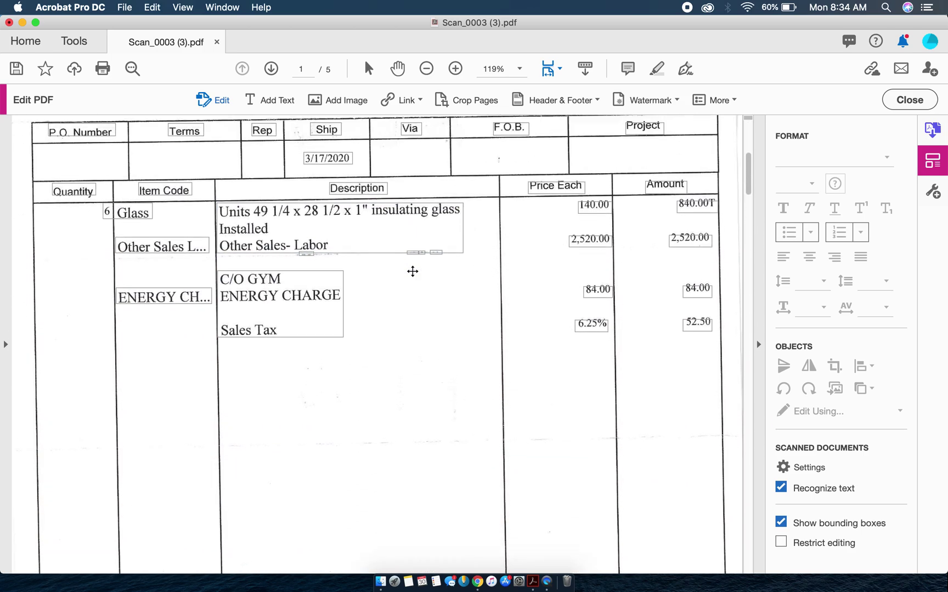
scroll(413, 272, "up", 3)
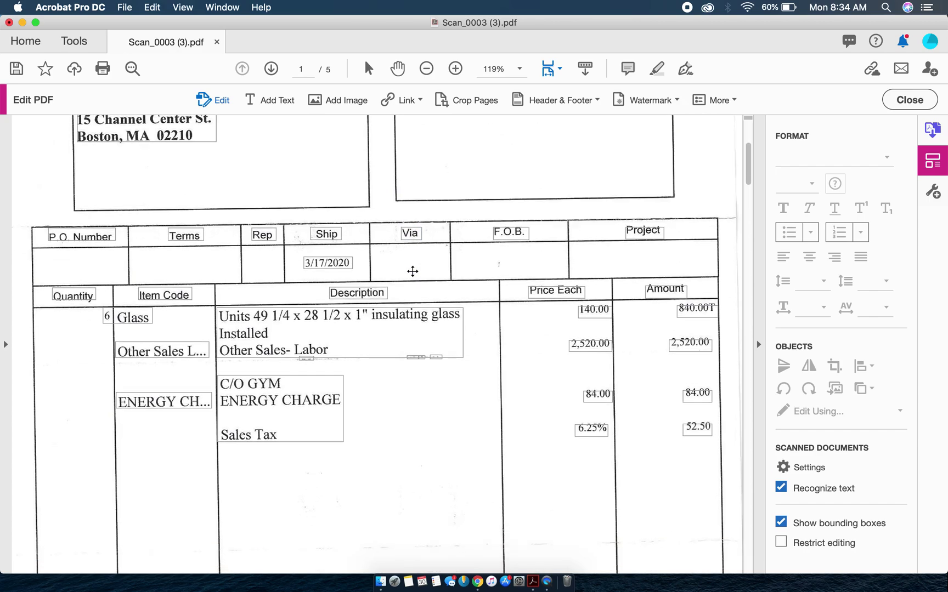
scroll(413, 271, "down", 2)
scroll(412, 272, "up", 5)
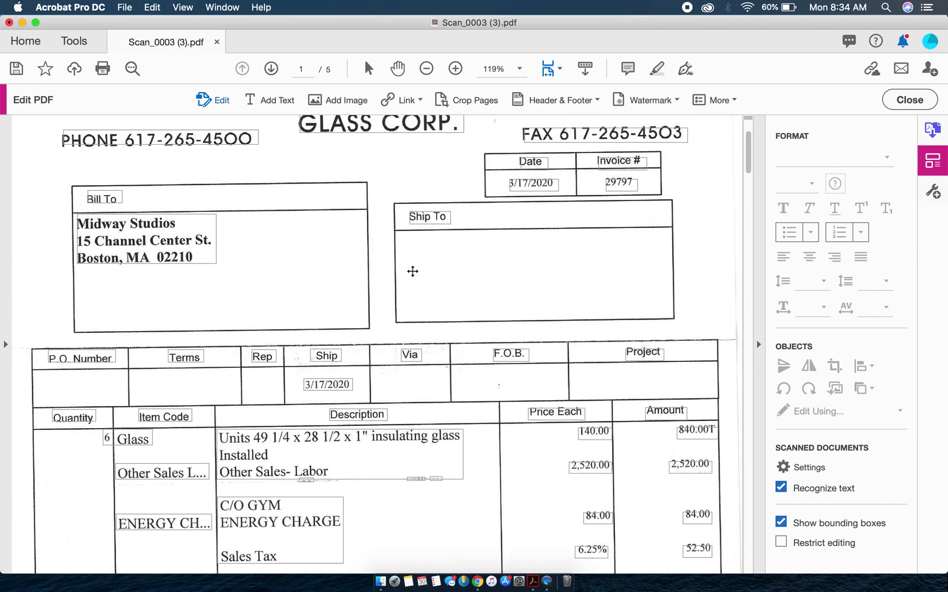
scroll(413, 271, "up", 3)
scroll(413, 271, "down", 1)
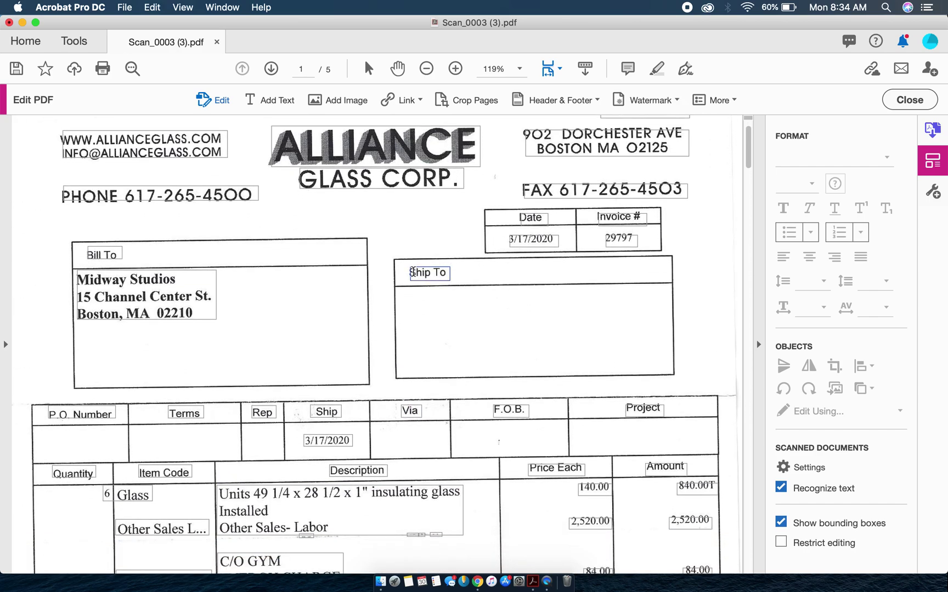
scroll(413, 271, "down", 6)
scroll(412, 271, "up", 1)
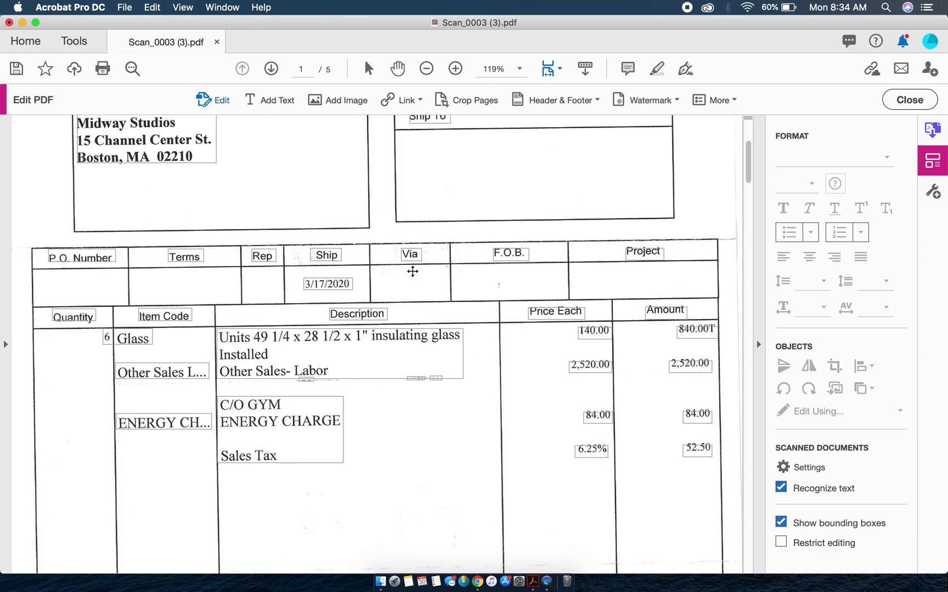
- Insert the 50600 STAMP image on page 1 and drag it left, just under the Sales Tax line
left_click(352, 104)
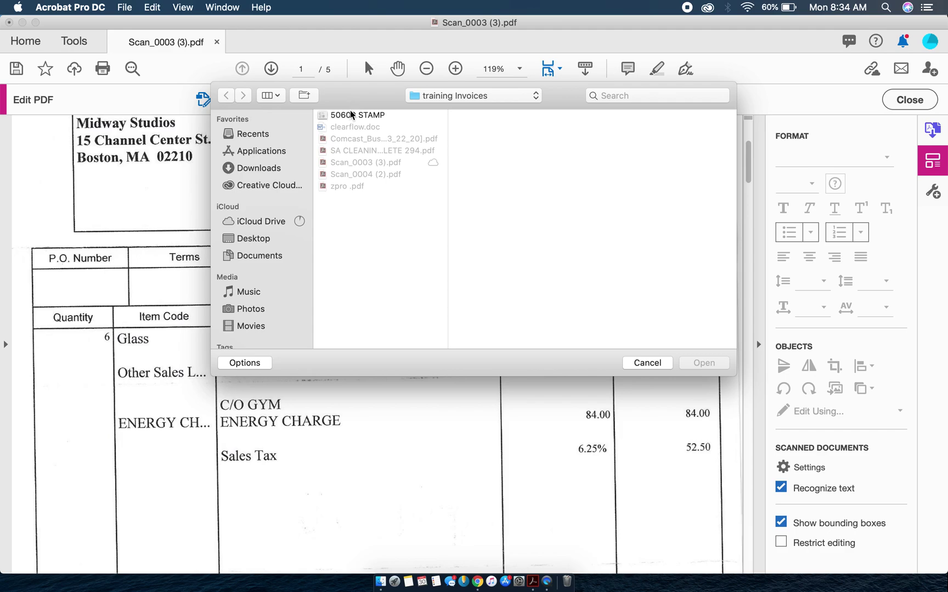
left_click(351, 115)
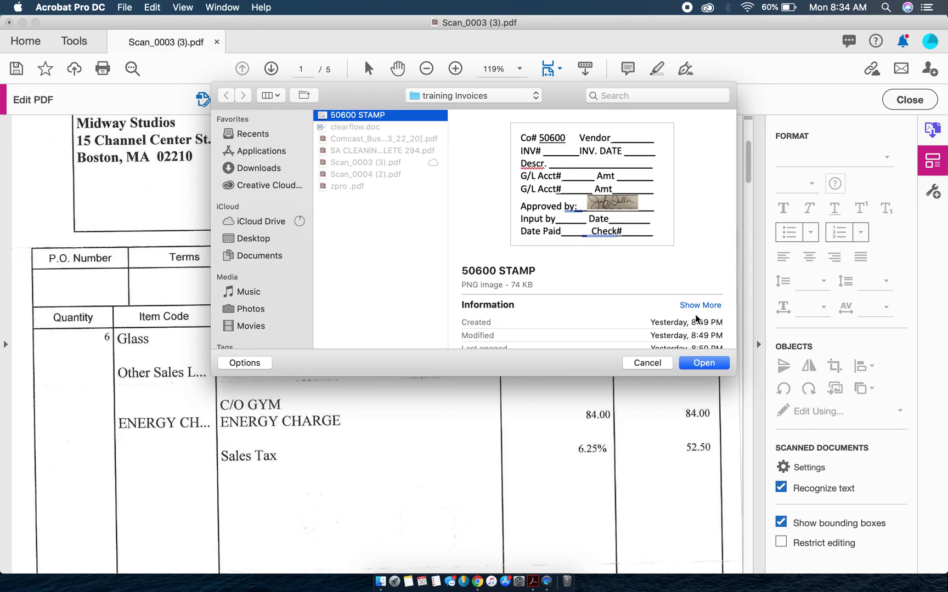
left_click(707, 362)
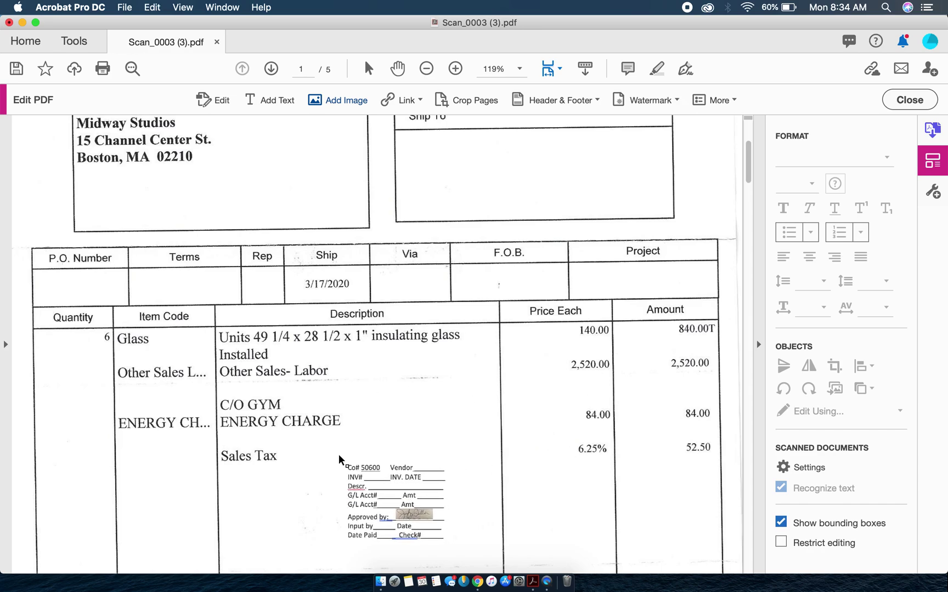
left_click(332, 466)
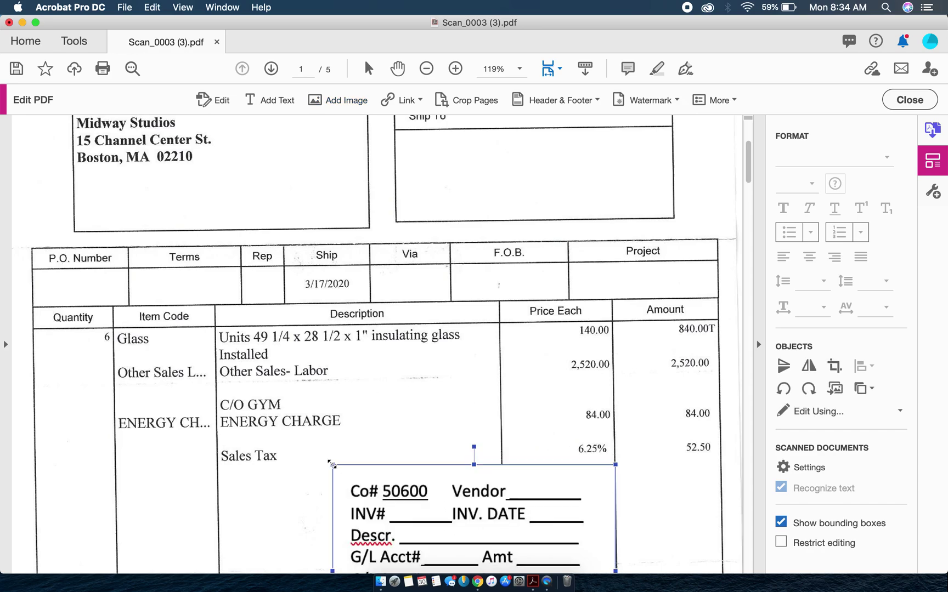
scroll(333, 461, "down", 5)
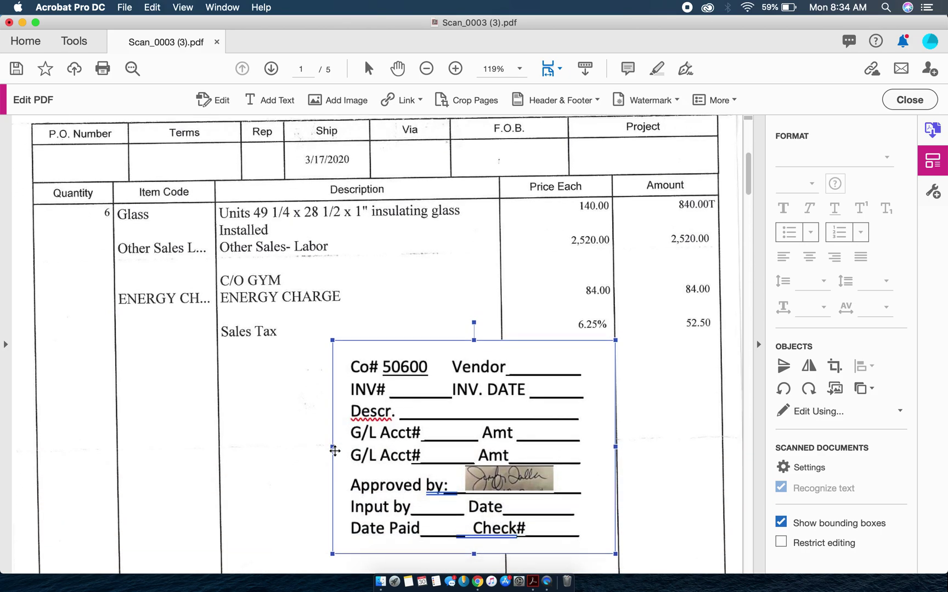
scroll(335, 451, "down", 2)
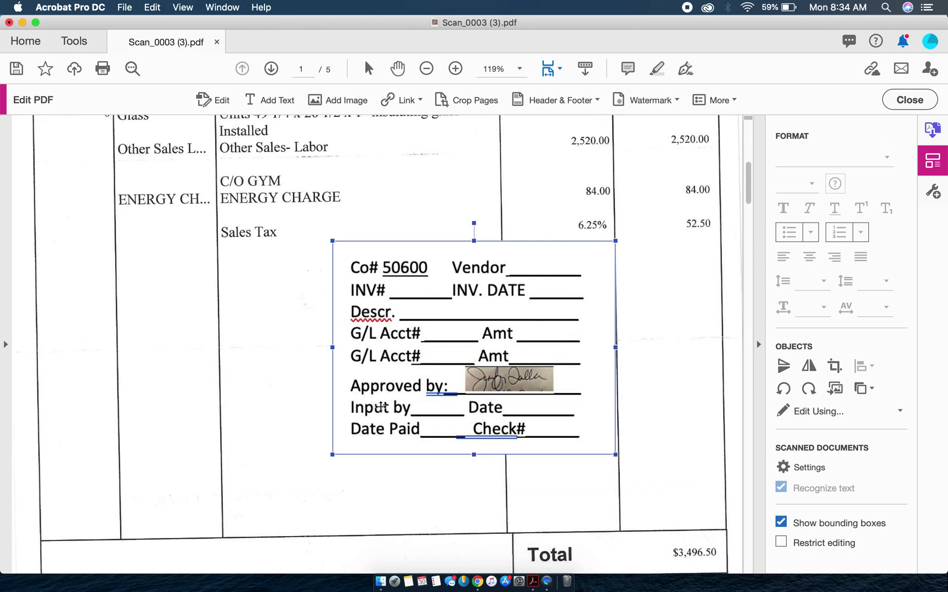
left_click_drag(451, 338, 373, 364)
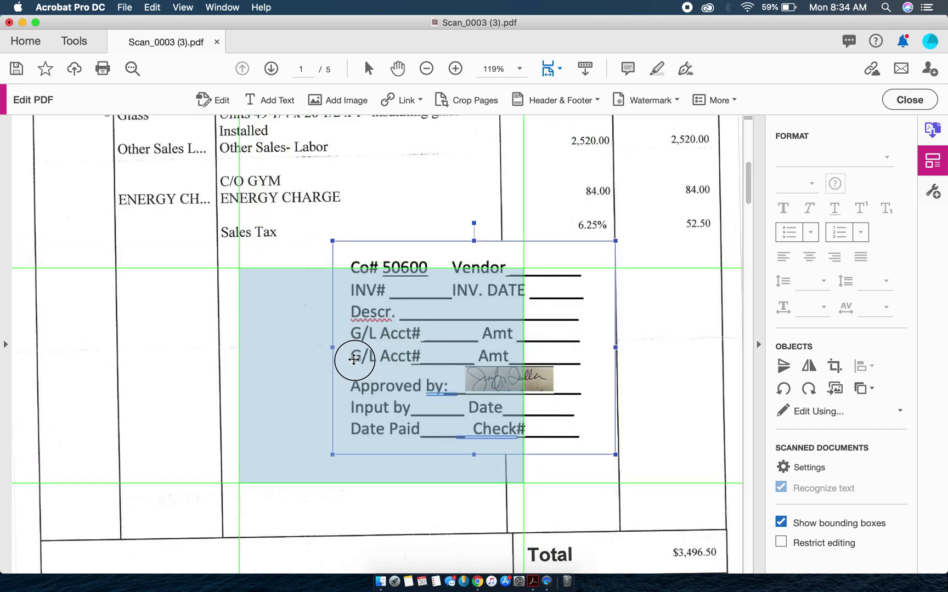
left_click_drag(354, 359, 351, 358)
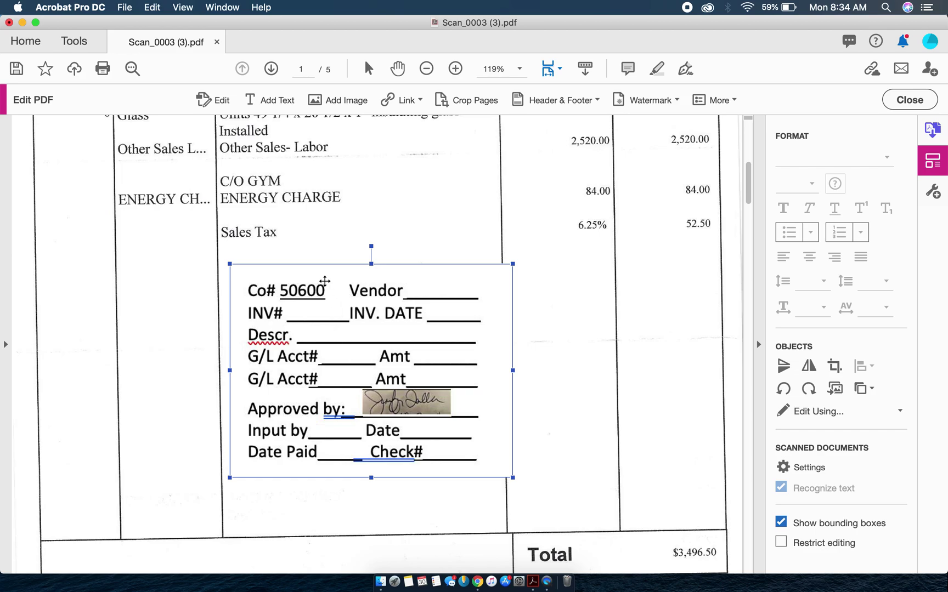
- Add the text 'Aliglass' on the stamp's Vendor line
left_click(272, 99)
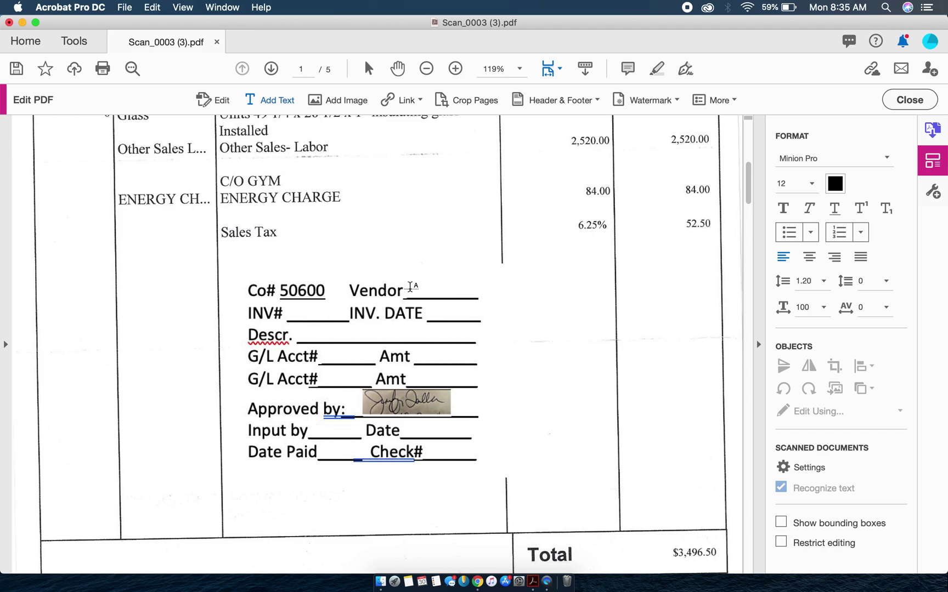
left_click(410, 286)
type("Aliglass")
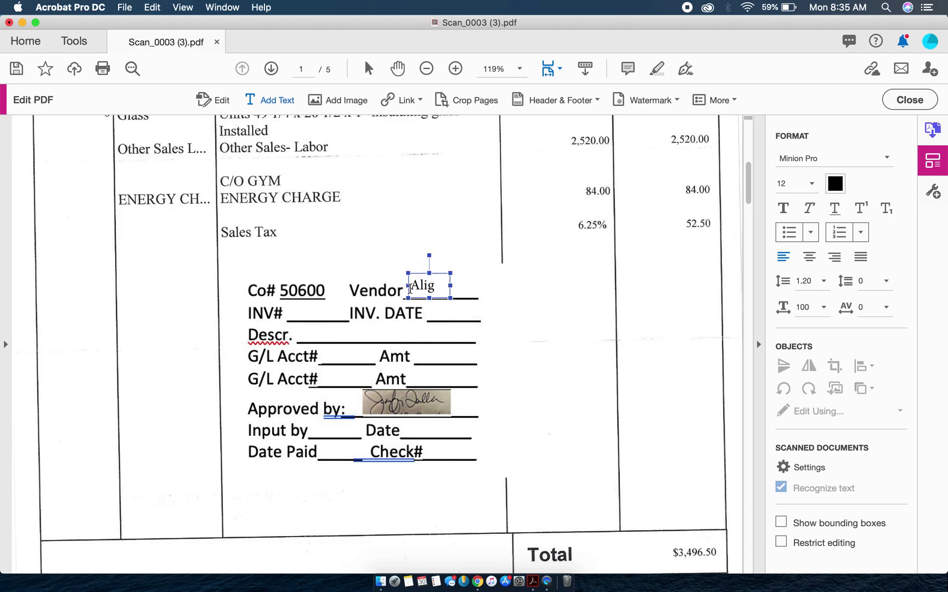
- Enter 29797 on the INV# line and 03/17/2020 on the INV. DATE line
left_click(295, 315)
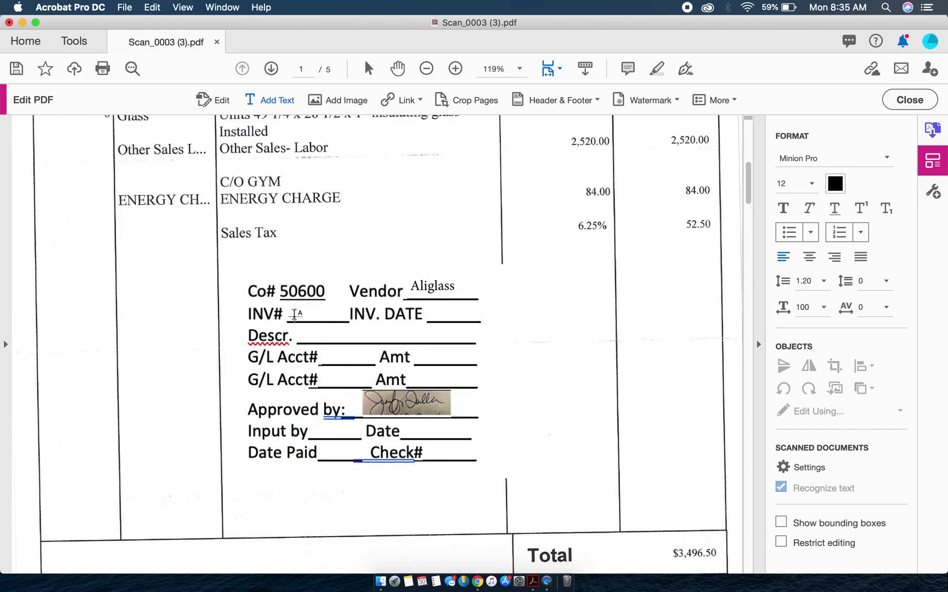
scroll(295, 315, "up", 5)
scroll(295, 314, "up", 2)
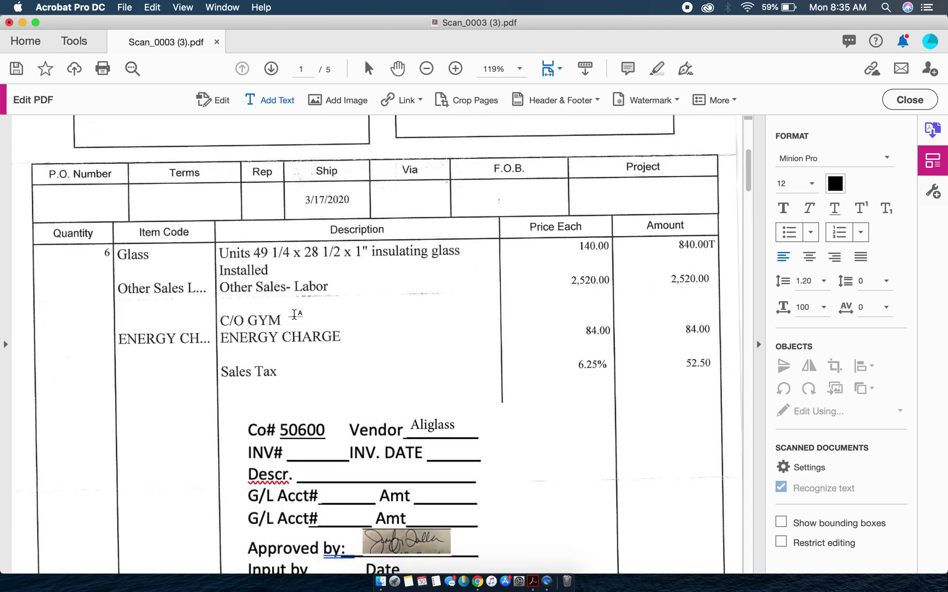
scroll(294, 314, "up", 6)
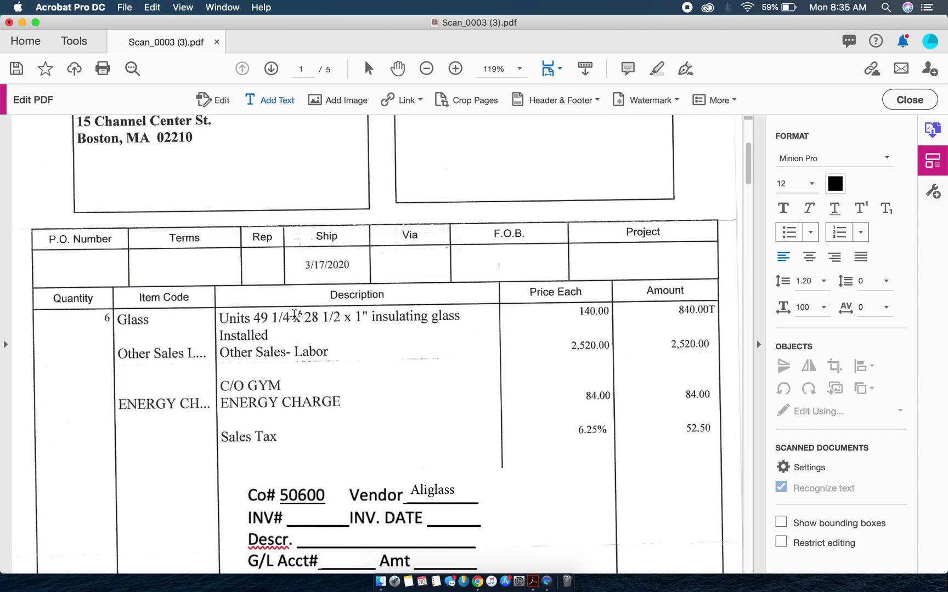
scroll(295, 314, "up", 3)
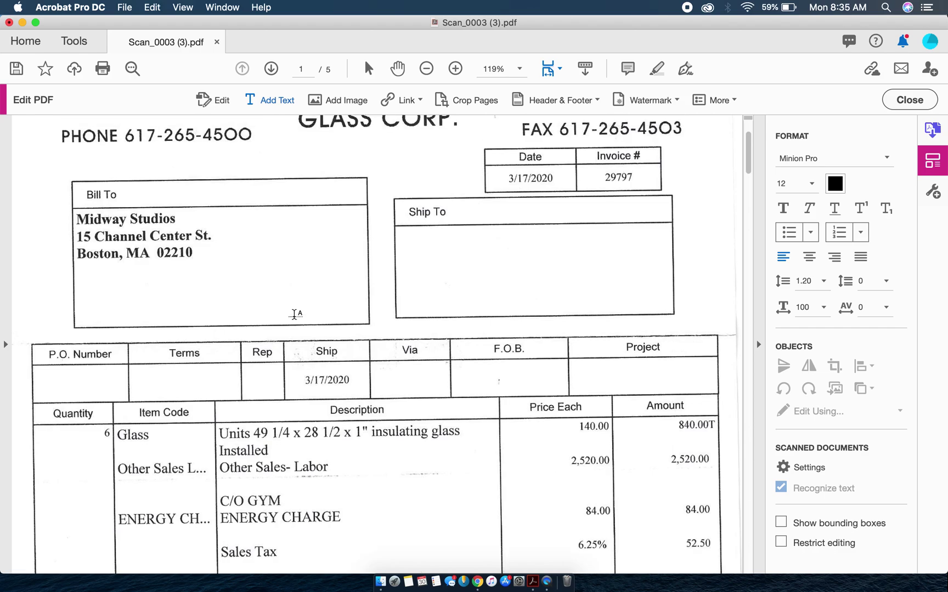
scroll(294, 314, "down", 15)
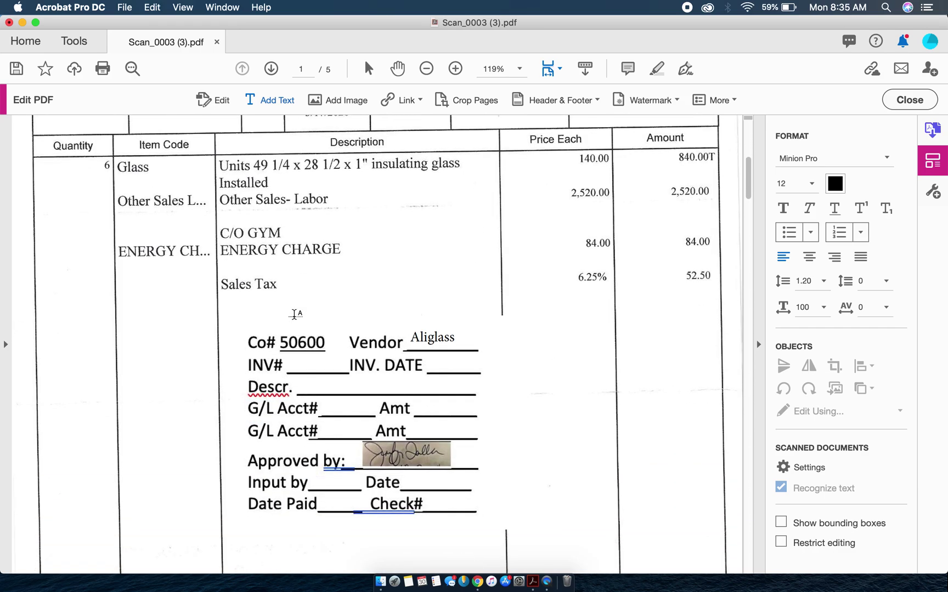
type("29")
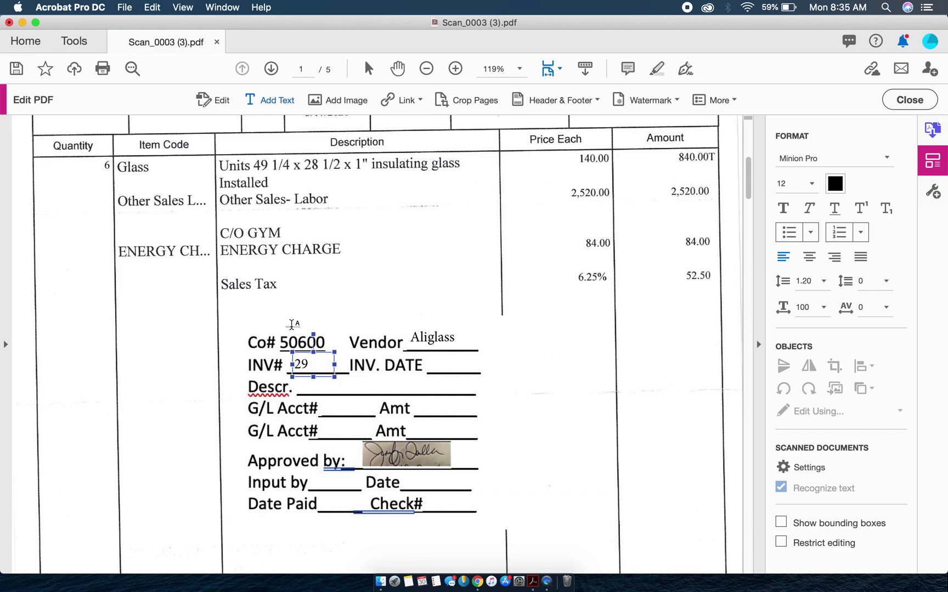
type("797")
scroll(343, 331, "up", 8)
scroll(342, 331, "up", 8)
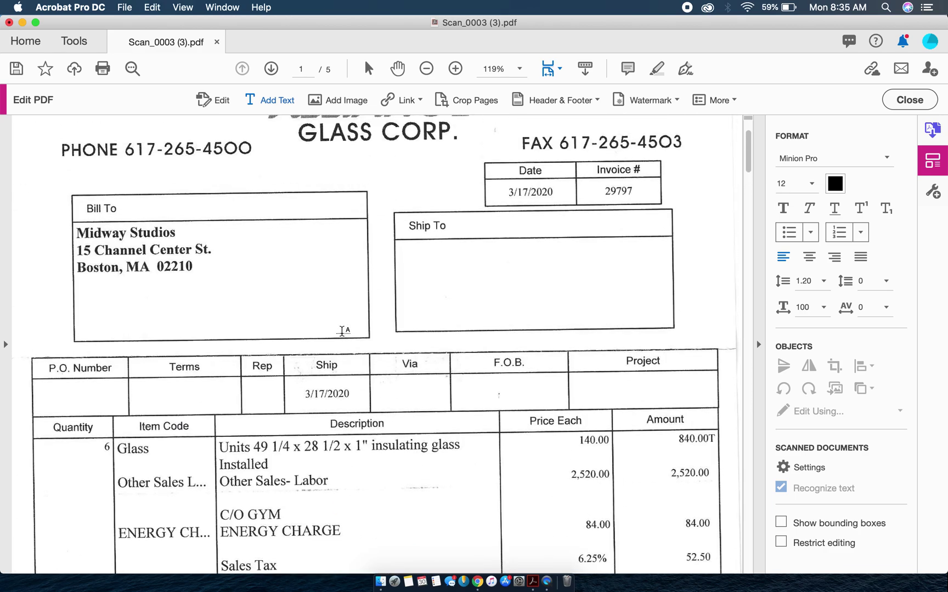
scroll(342, 331, "down", 7)
scroll(342, 331, "down", 10)
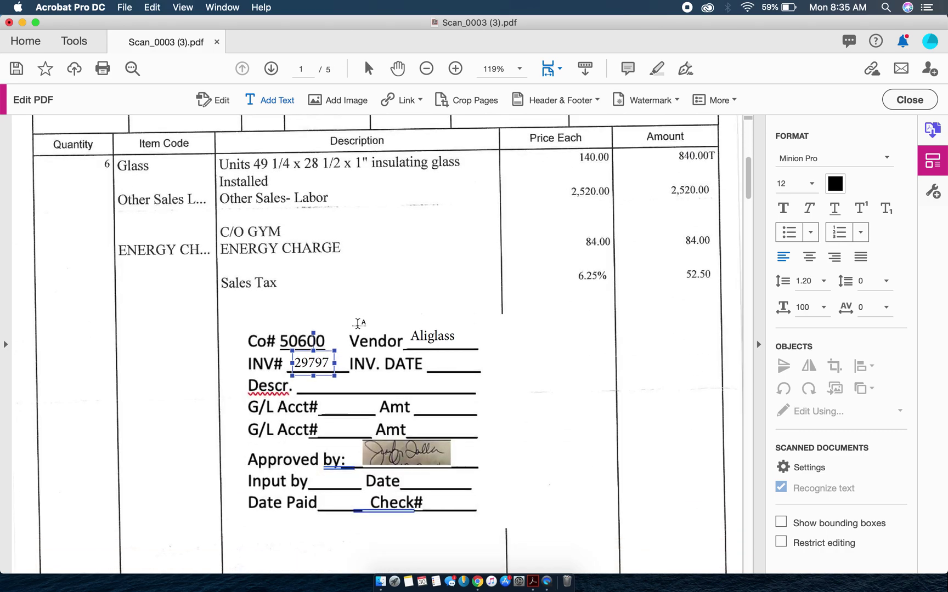
left_click(434, 366)
left_click(434, 366)
type("03")
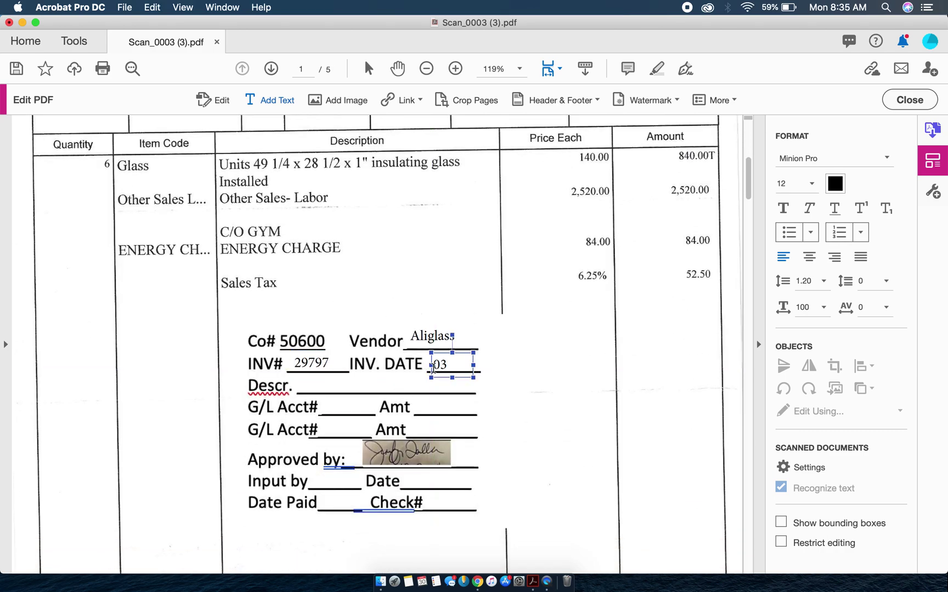
type("/17/2020")
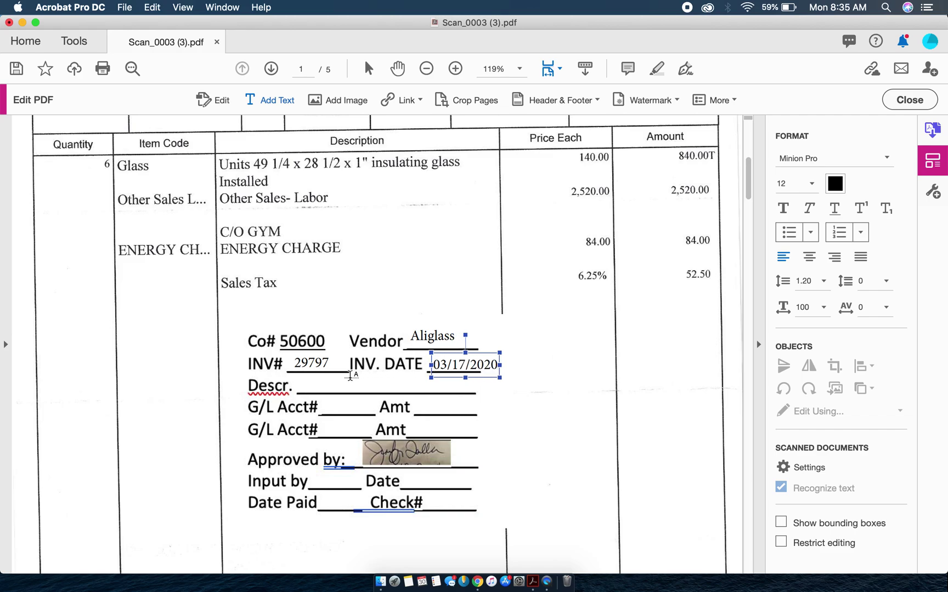
- Fill the stamp's Descr. line with 'installation windows gym'
left_click(314, 385)
left_click(314, 385)
type("ins")
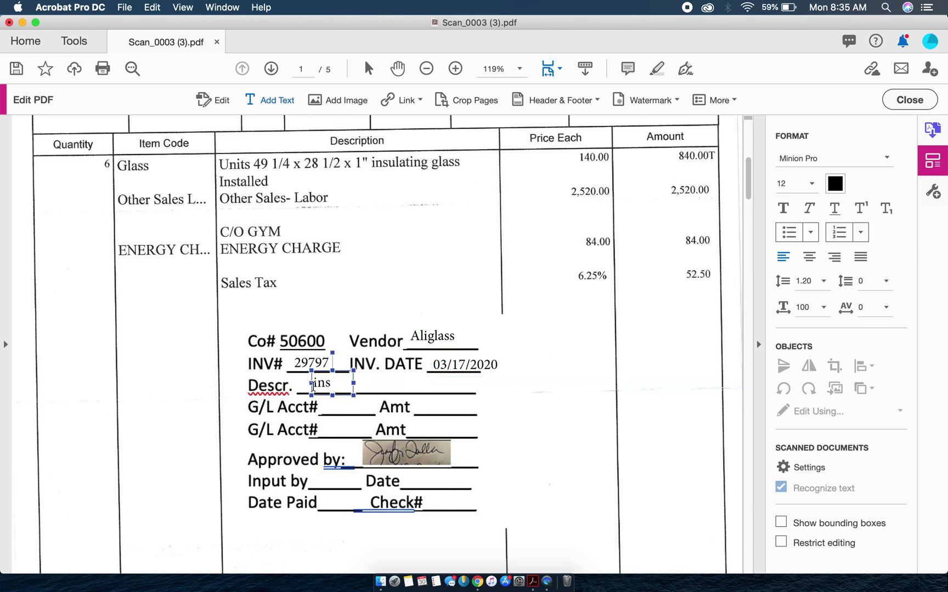
type("tallation")
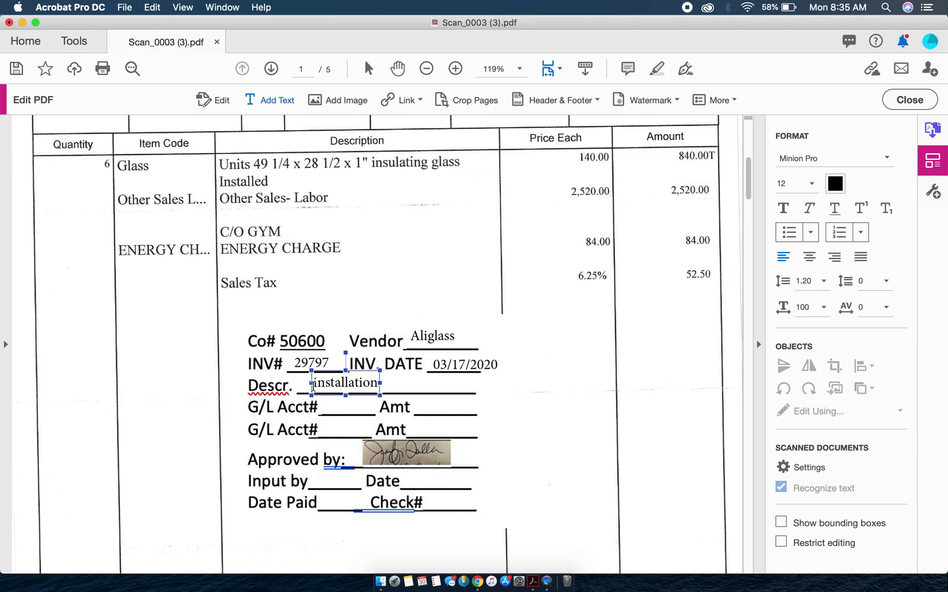
type(" windows")
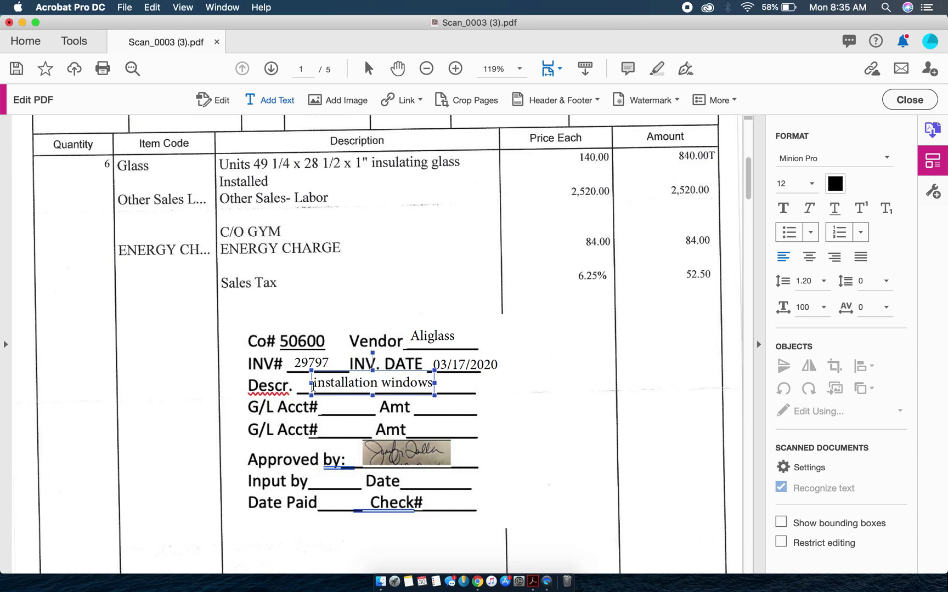
type(" gym")
left_click(327, 410)
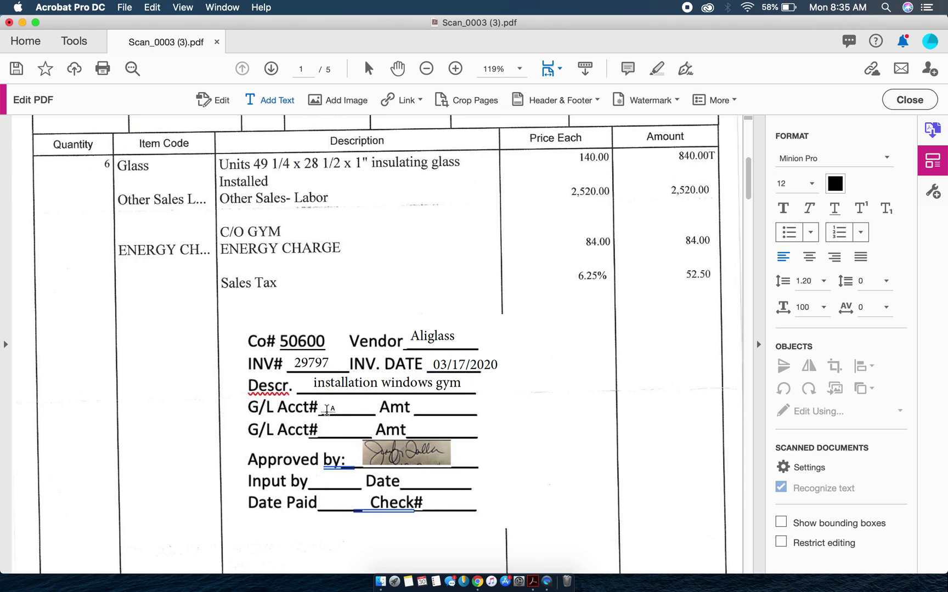
- Enter 6516 as the G/L Acct# and $3496.50 as the Amt
left_click(327, 410)
type("6516")
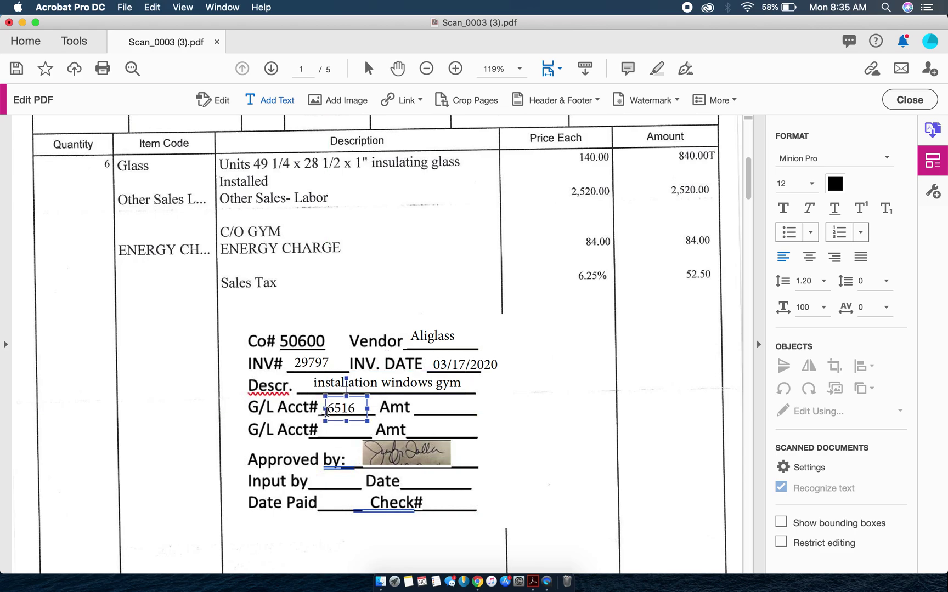
left_click(418, 408)
scroll(418, 409, "down", 5)
scroll(418, 408, "up", 2)
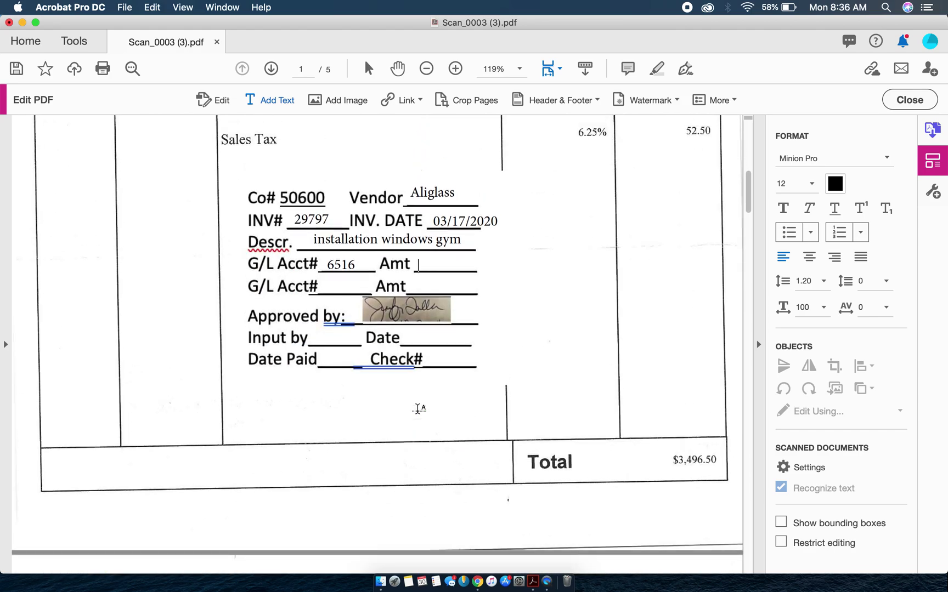
type("$")
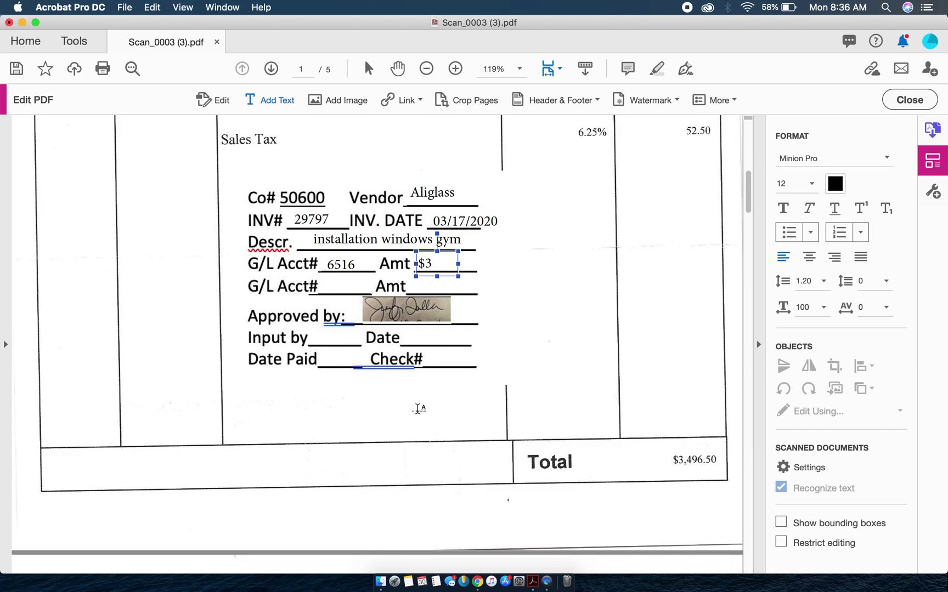
type("3496.50")
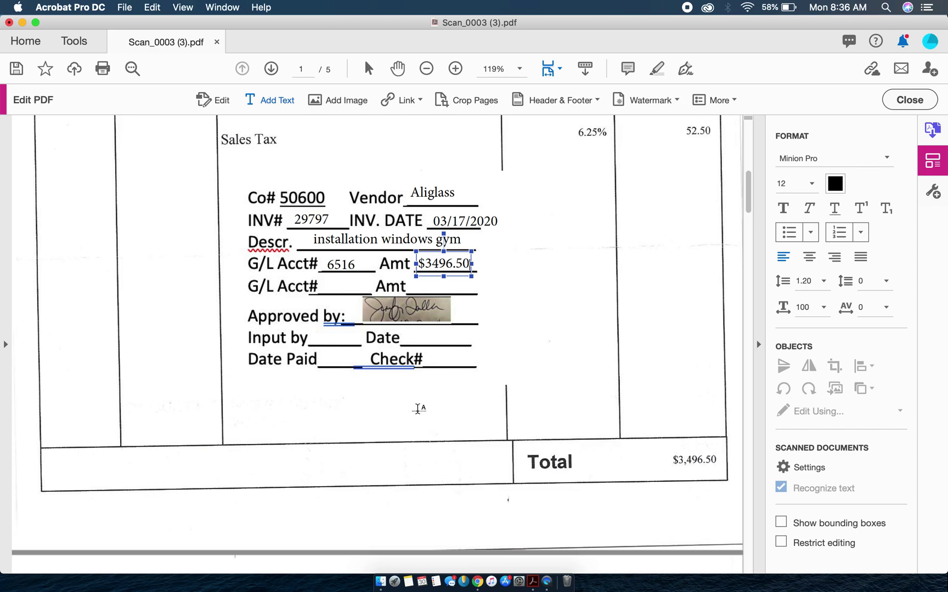
left_click(576, 320)
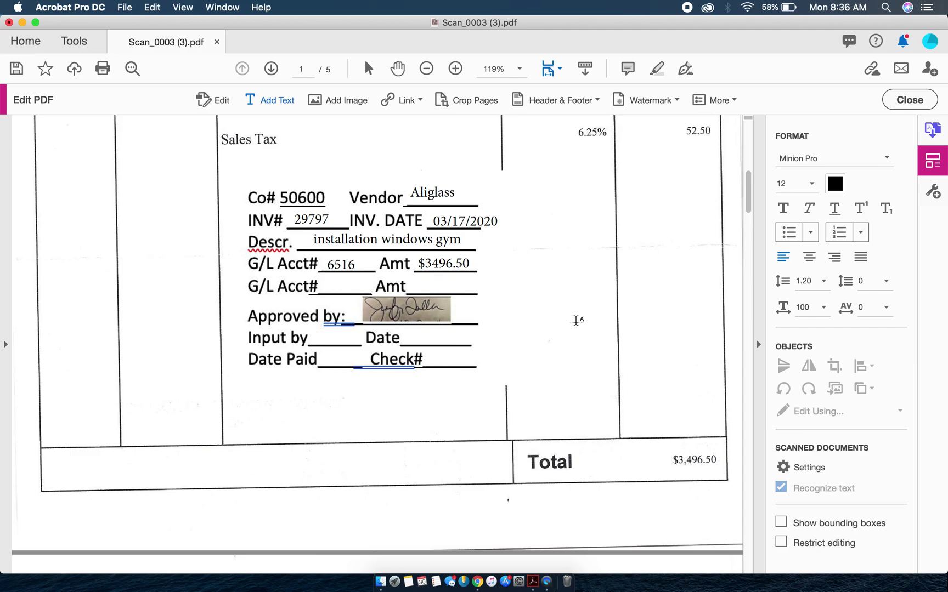
- Scroll down until page 2's Duggan Mechanical invoice header is at the top
scroll(576, 320, "up", 10)
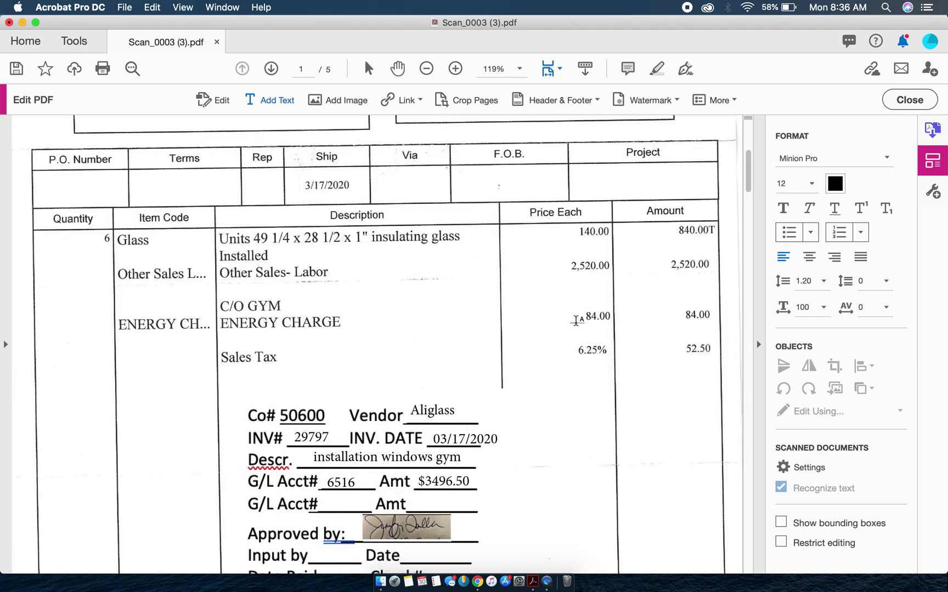
scroll(576, 321, "down", 10)
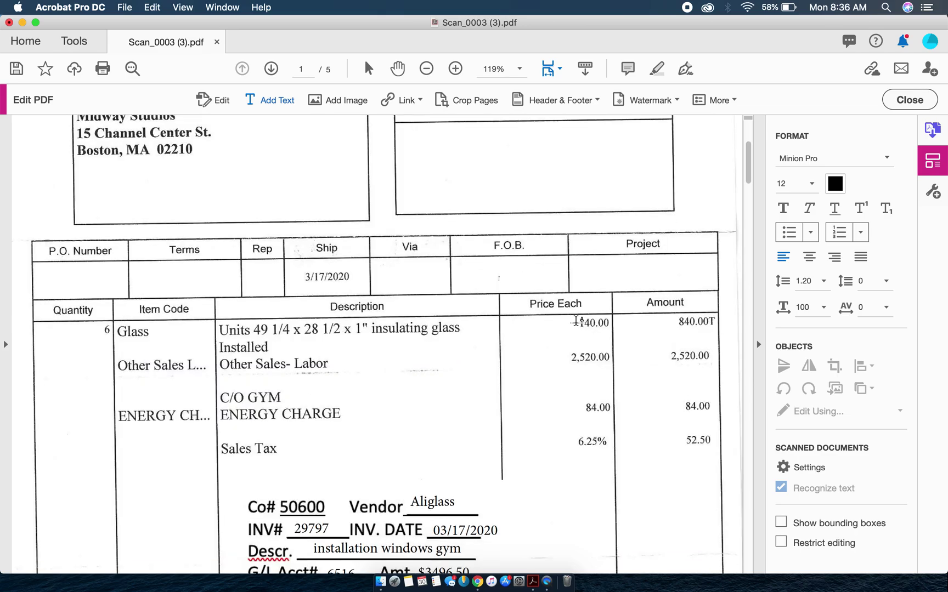
scroll(576, 320, "down", 2)
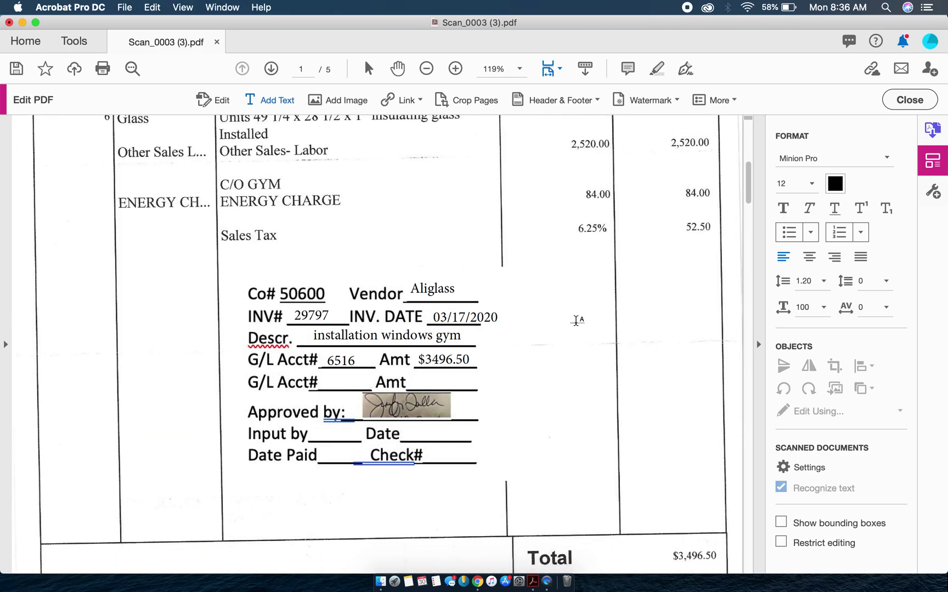
scroll(576, 321, "down", 8)
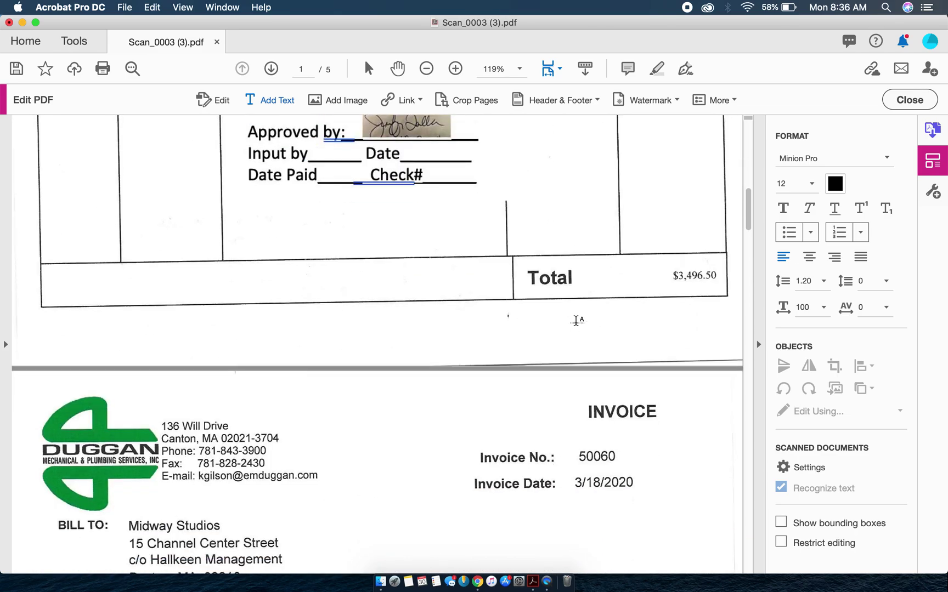
scroll(576, 320, "down", 7)
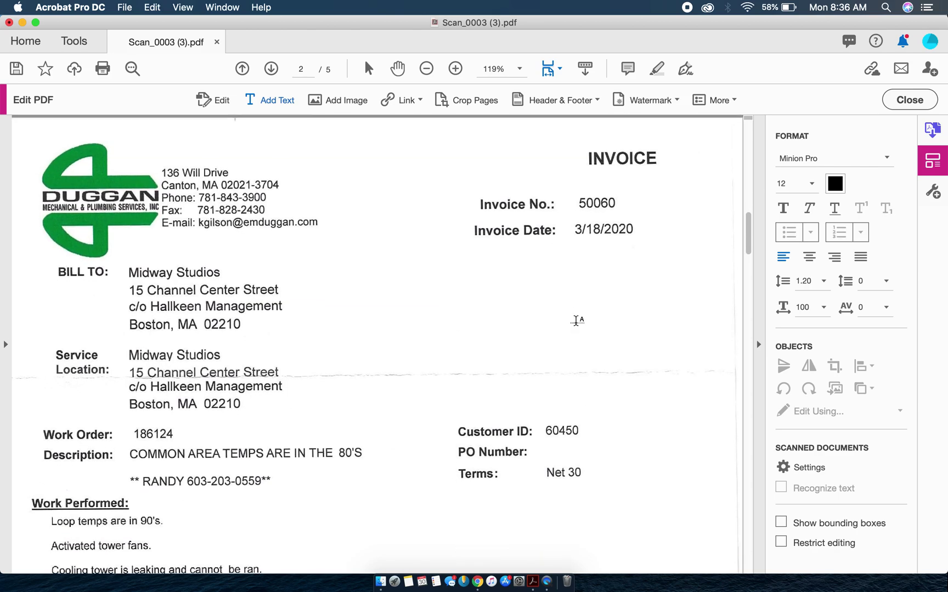
scroll(576, 320, "down", 2)
scroll(576, 320, "up", 1)
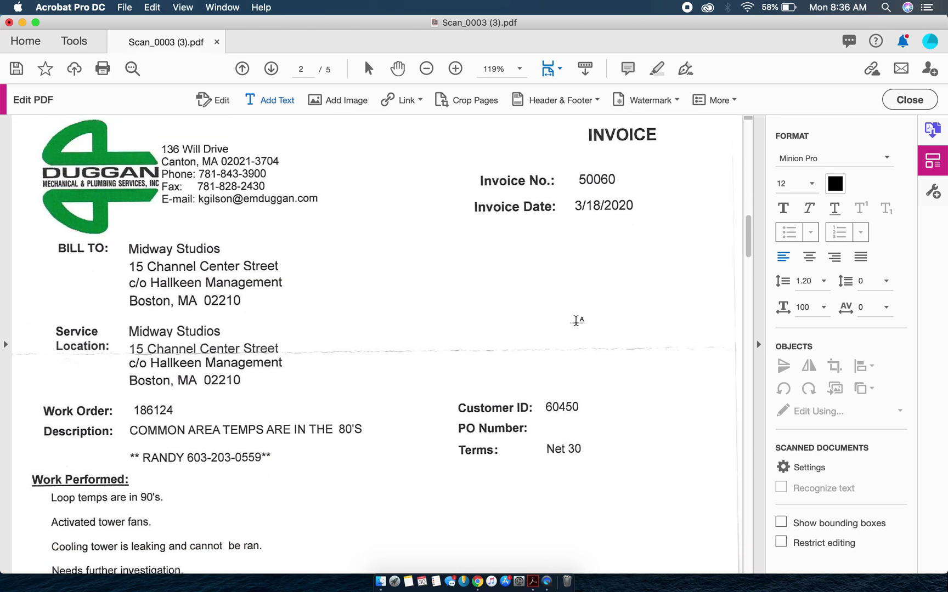
scroll(576, 321, "up", 1)
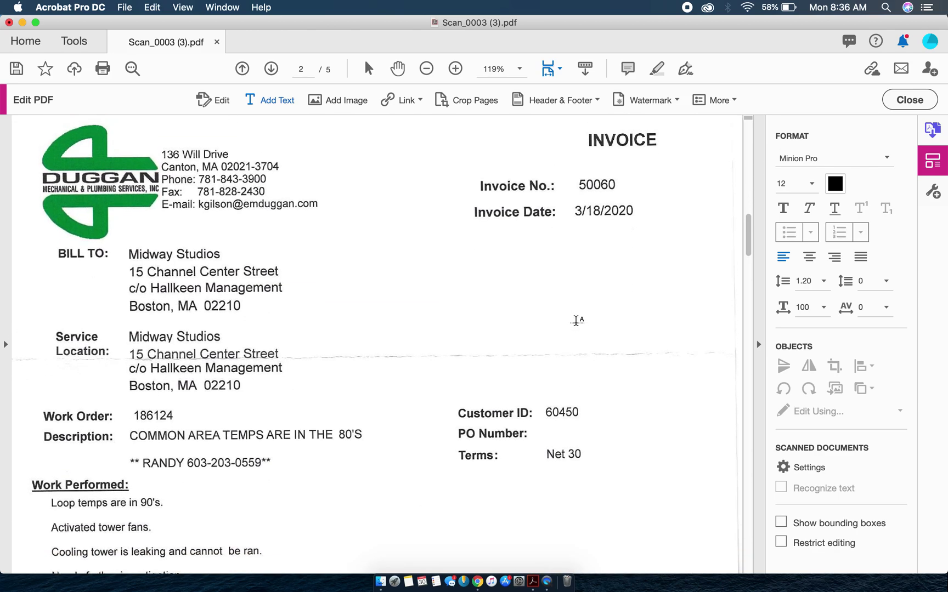
- Insert the 50600 STAMP image on page 2 and drag it below the Miscellaneous subtotal, left of the totals
left_click(340, 103)
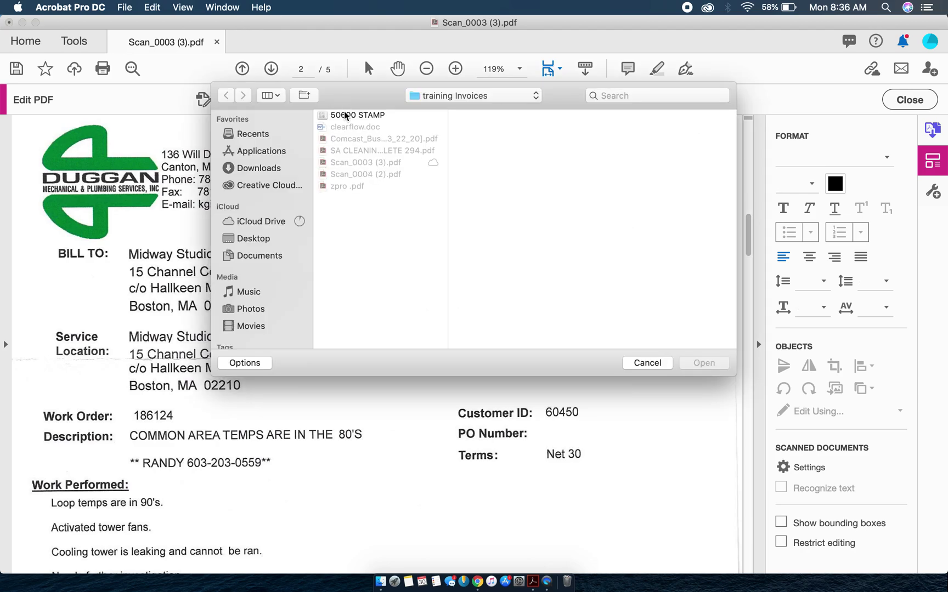
left_click(345, 114)
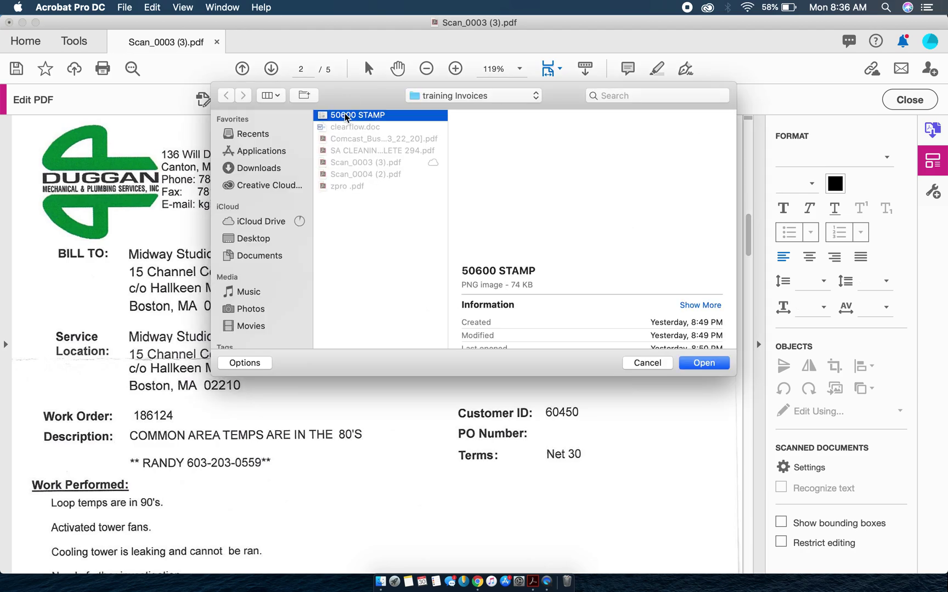
left_click(697, 363)
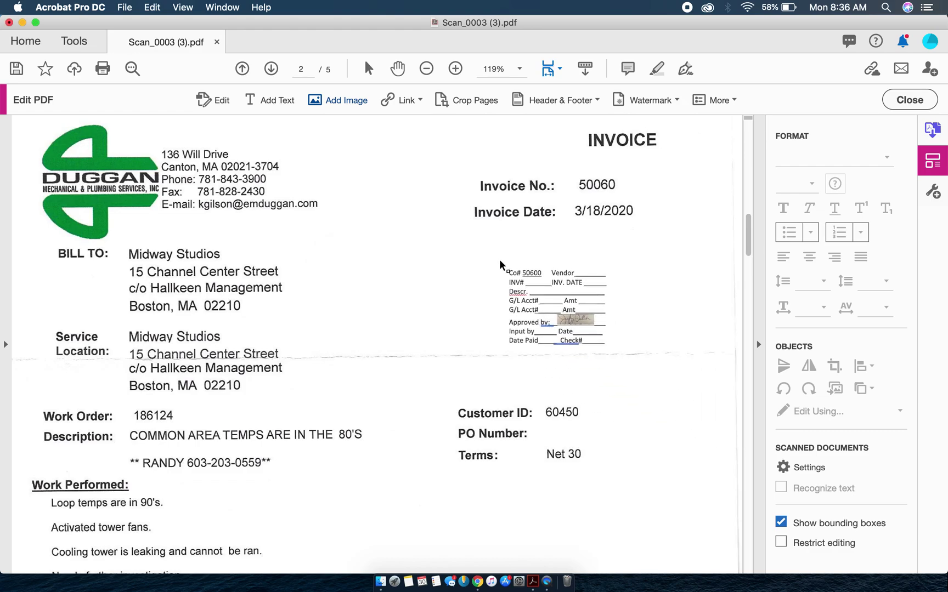
left_click(474, 244)
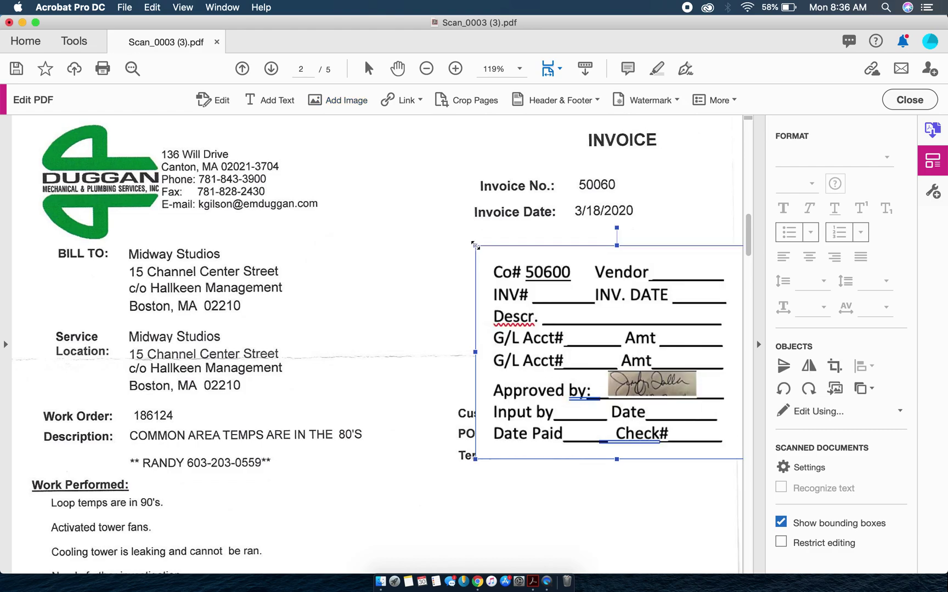
scroll(417, 304, "down", 15)
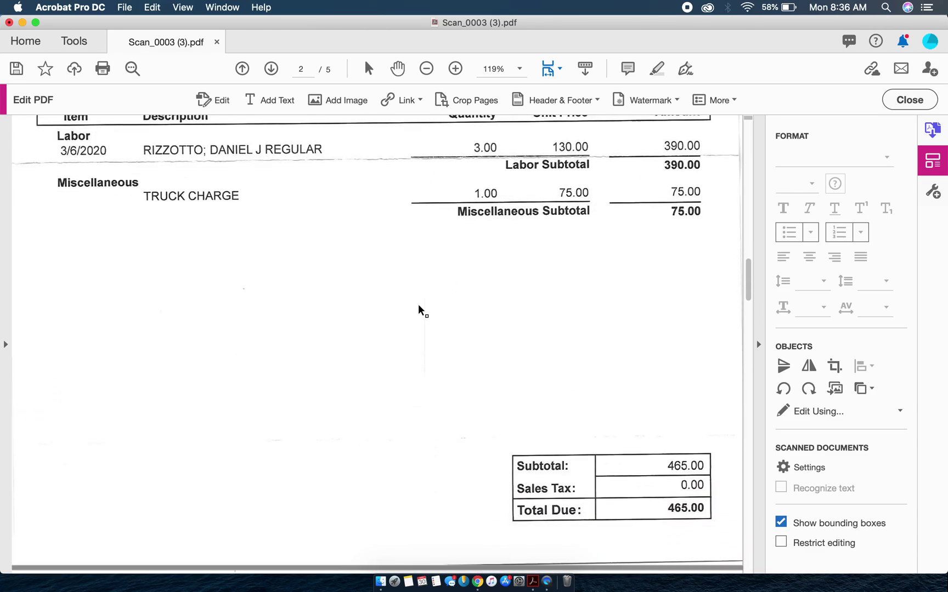
scroll(417, 304, "up", 12)
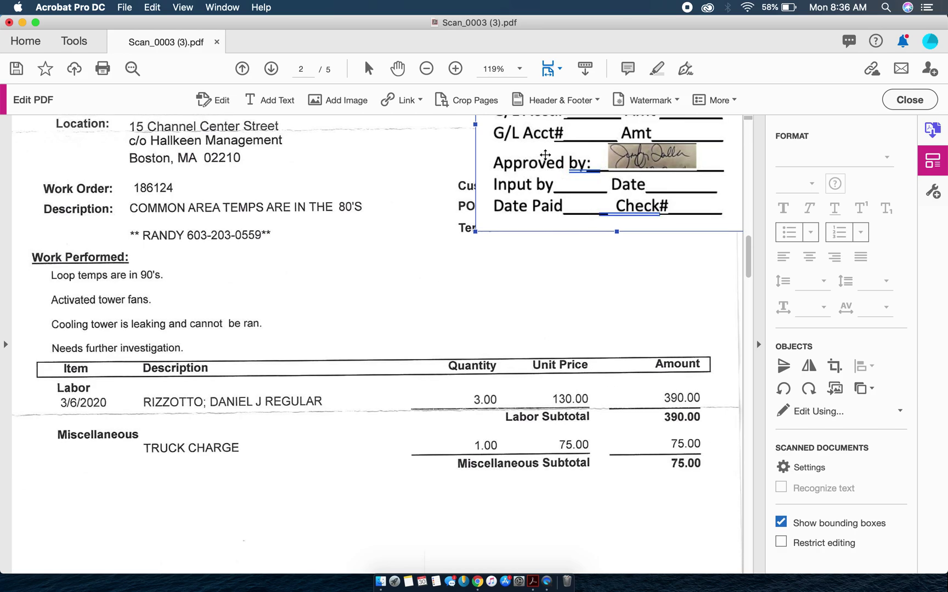
left_click_drag(521, 152, 278, 433)
scroll(278, 437, "down", 6)
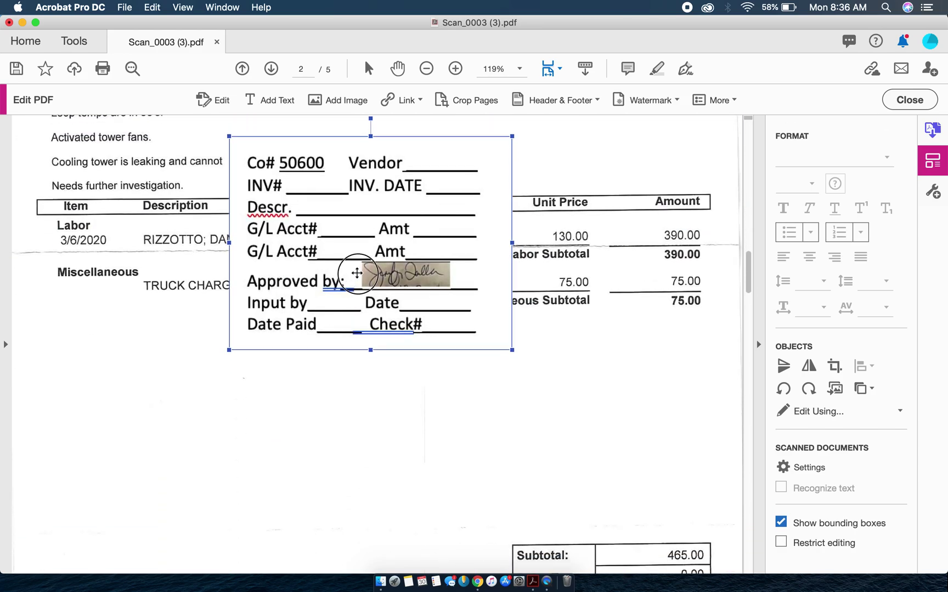
left_click_drag(356, 273, 252, 459)
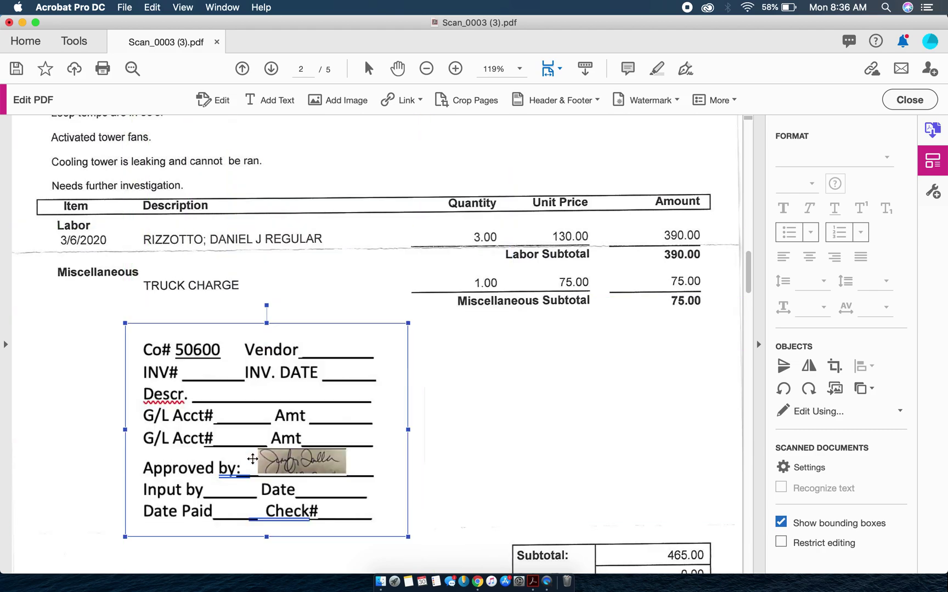
scroll(252, 458, "down", 3)
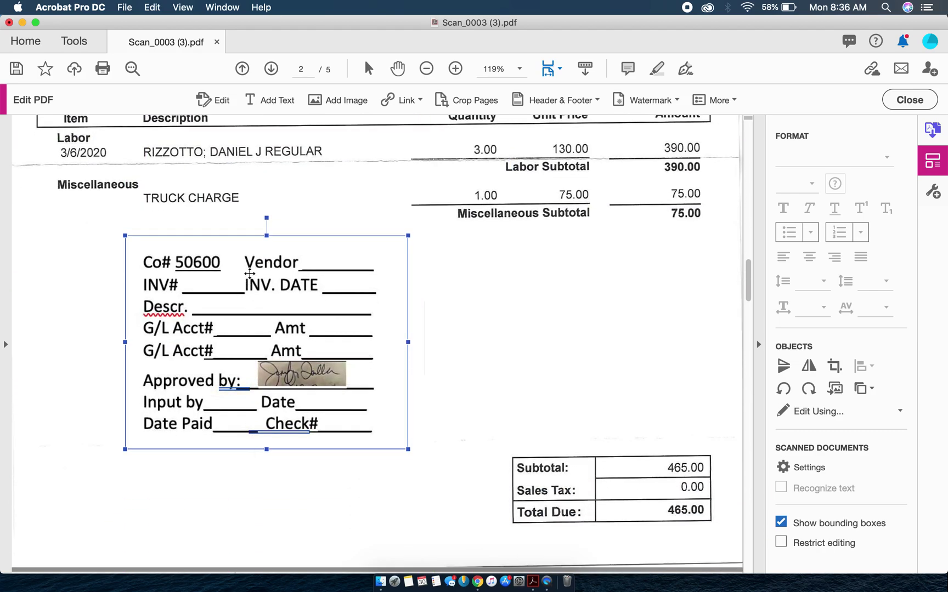
- Add 'DuggMech' as the Vendor on the page 2 stamp
left_click(268, 100)
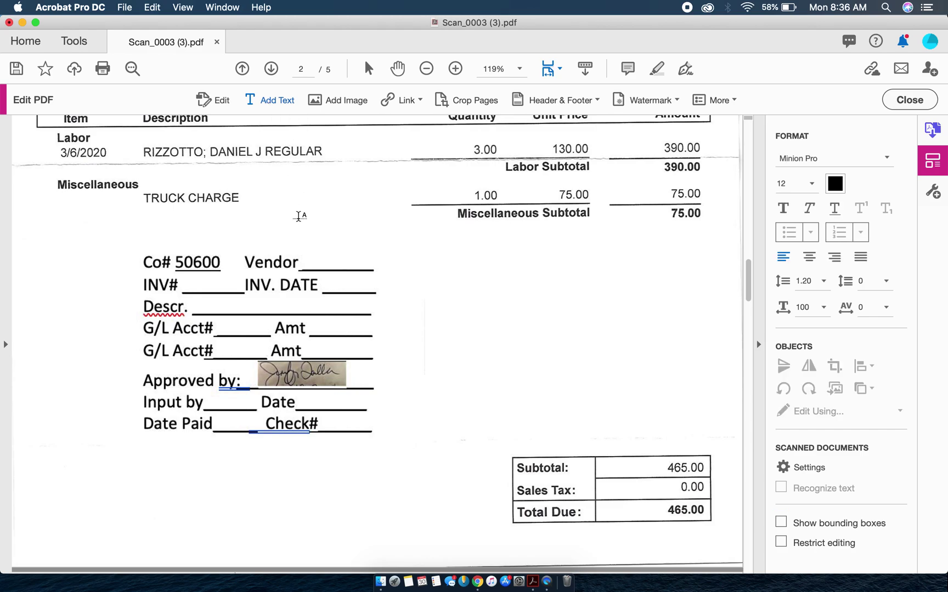
left_click(312, 264)
type("D")
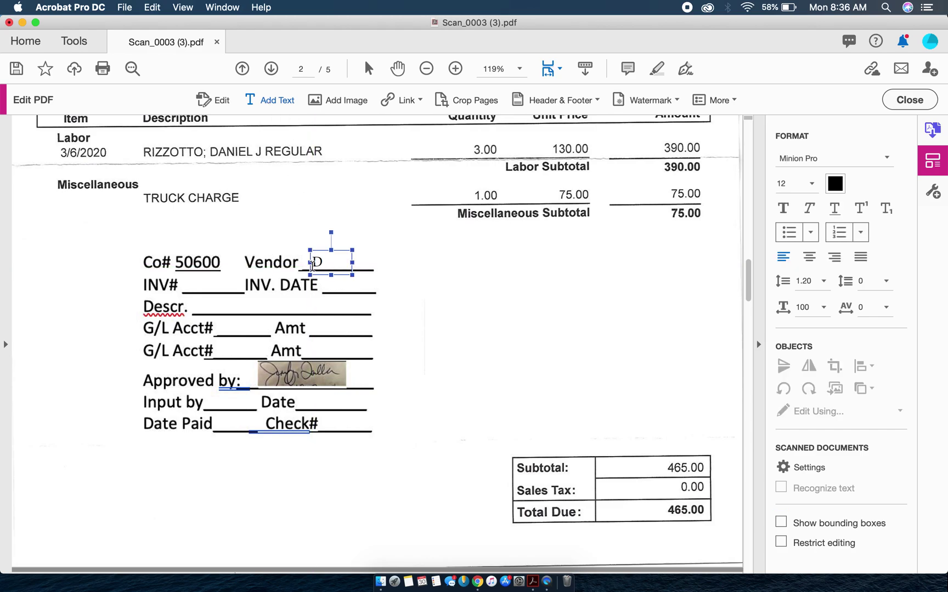
type("uggMech")
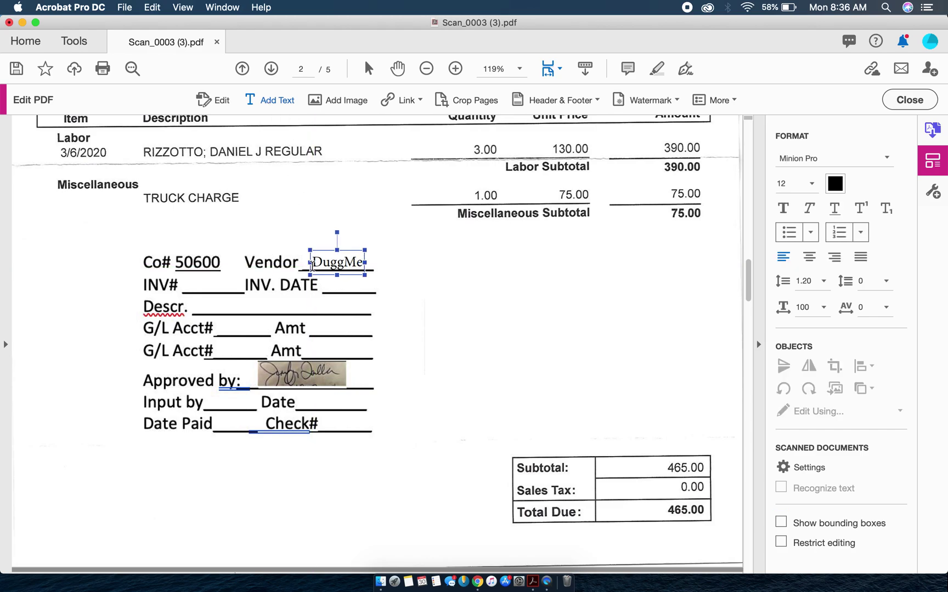
left_click(206, 277)
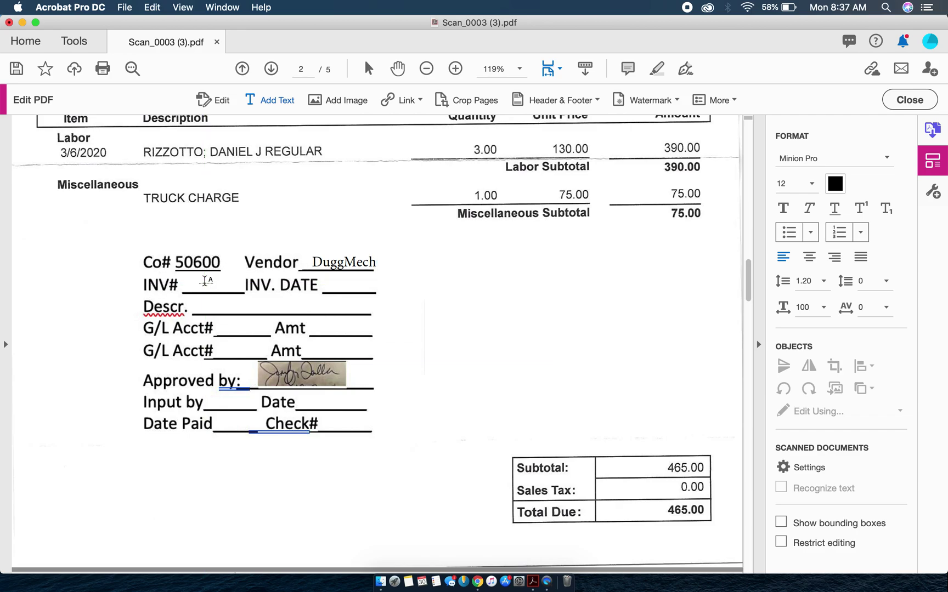
scroll(204, 279, "up", 3)
scroll(205, 280, "up", 10)
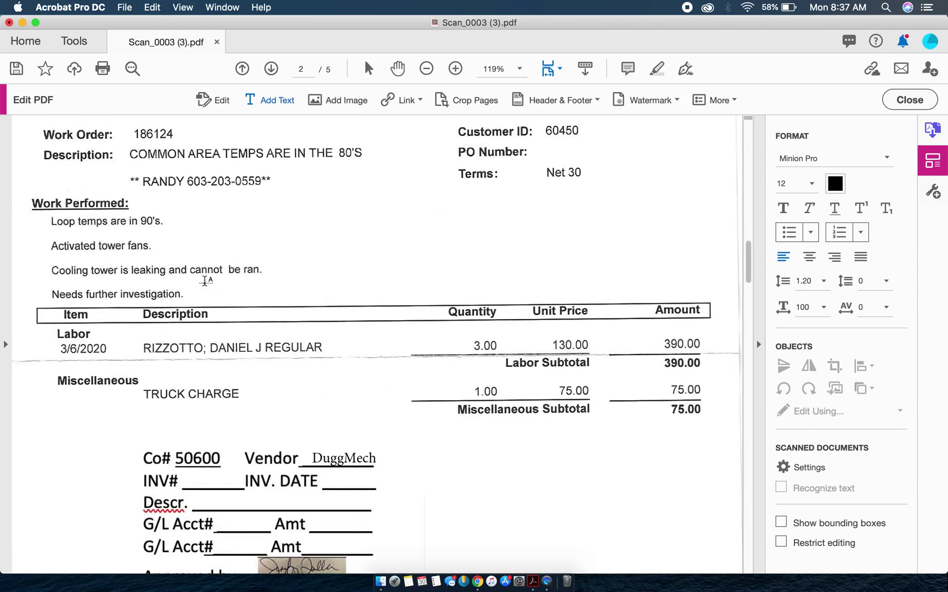
scroll(204, 280, "up", 3)
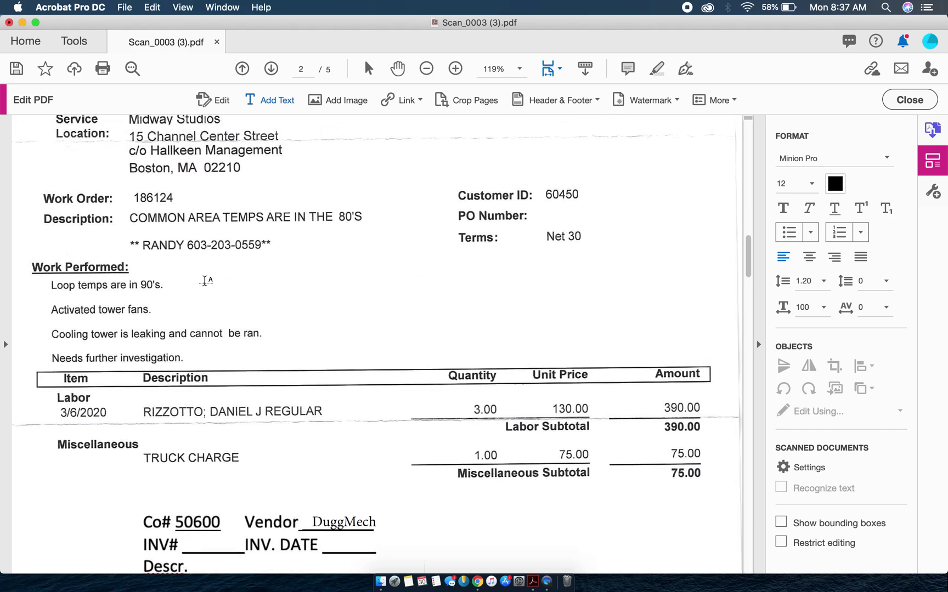
scroll(205, 280, "up", 6)
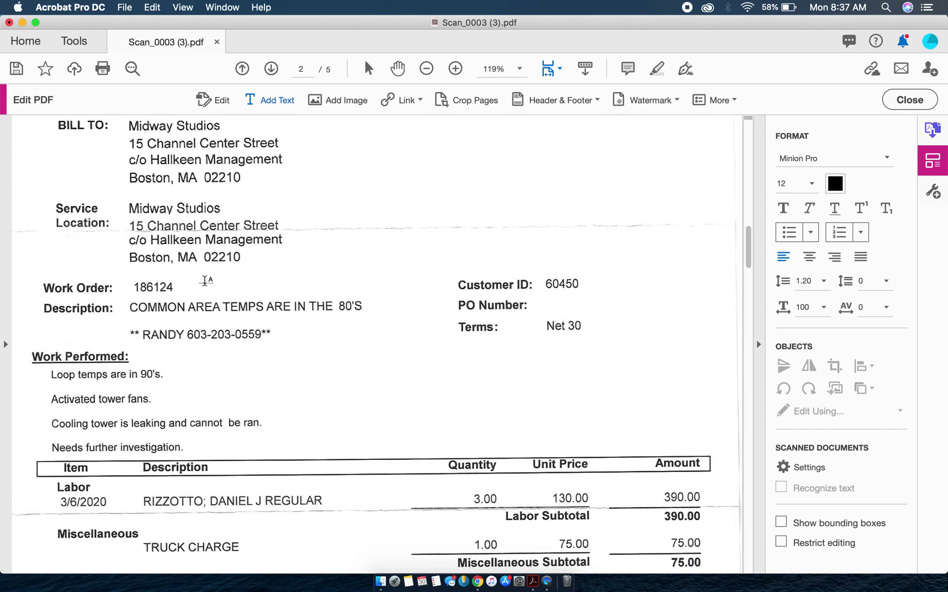
scroll(204, 280, "down", 4)
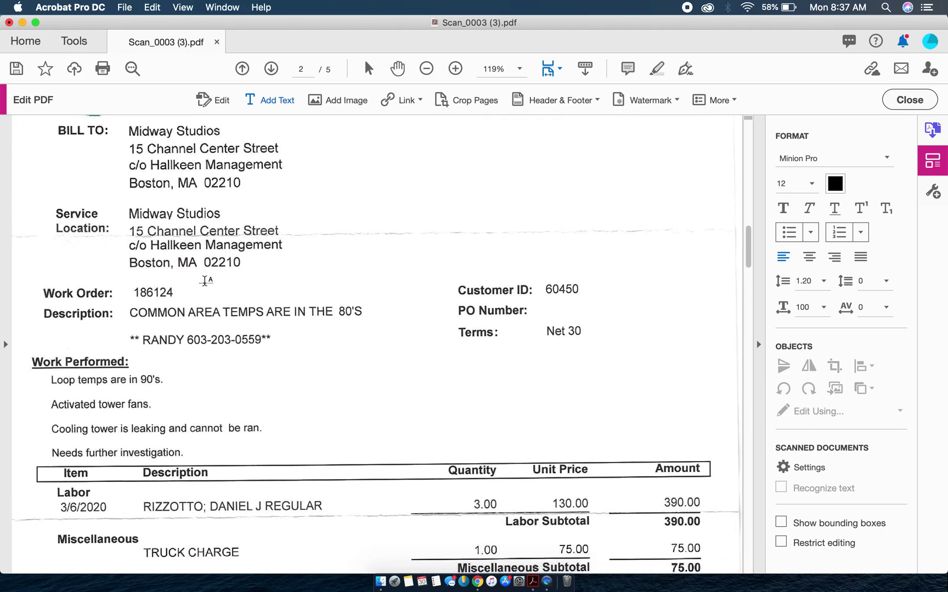
scroll(204, 280, "down", 3)
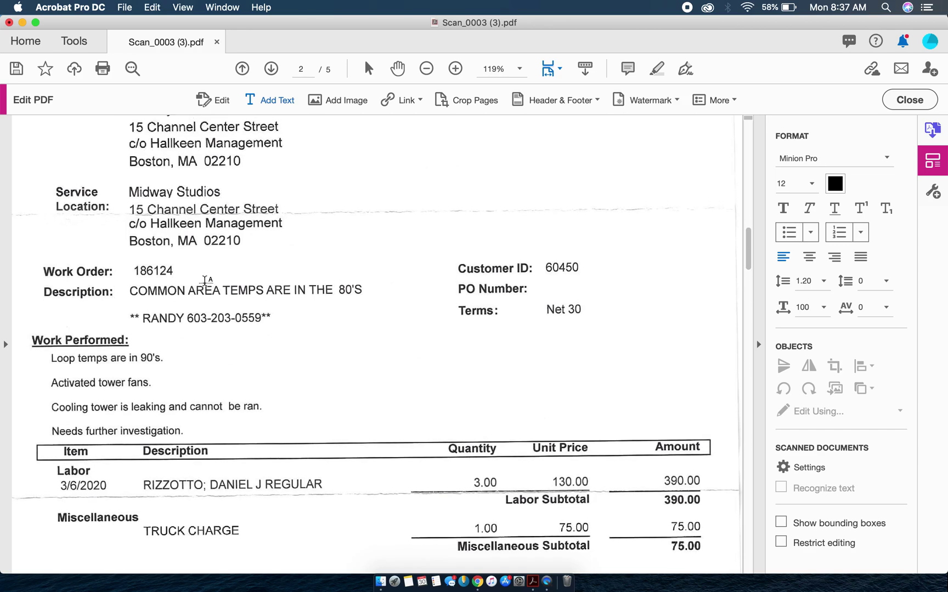
scroll(205, 280, "down", 12)
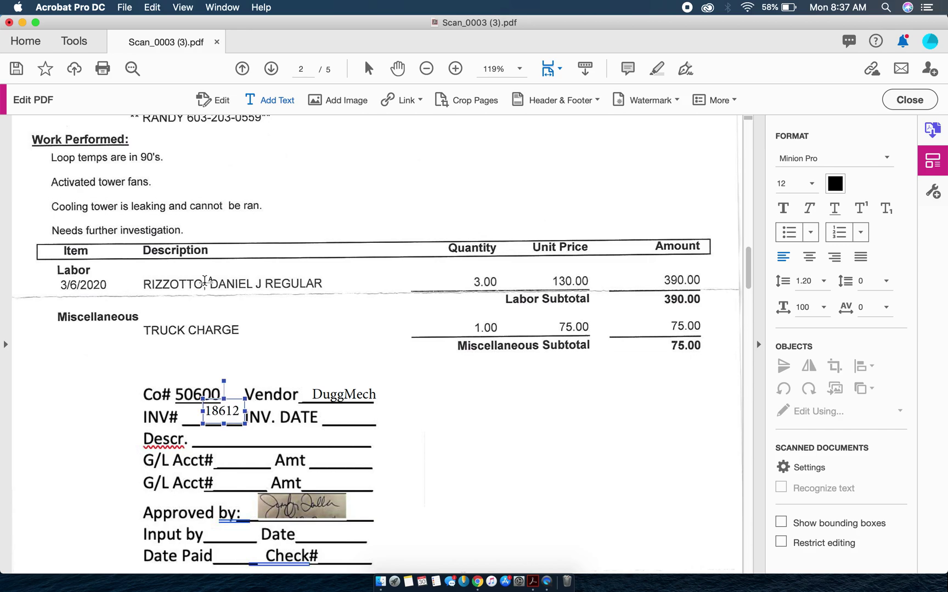
scroll(253, 299, "up", 10)
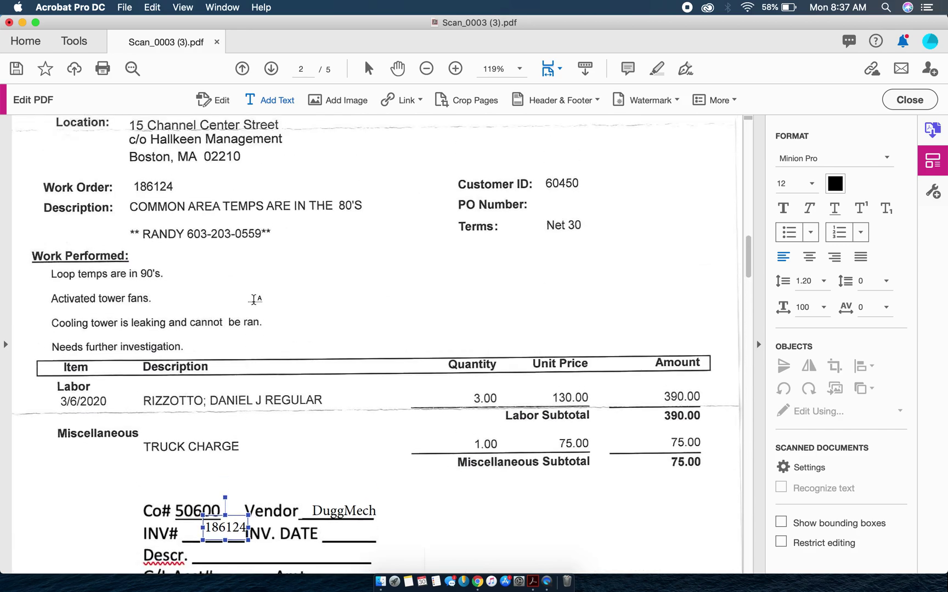
scroll(254, 299, "up", 12)
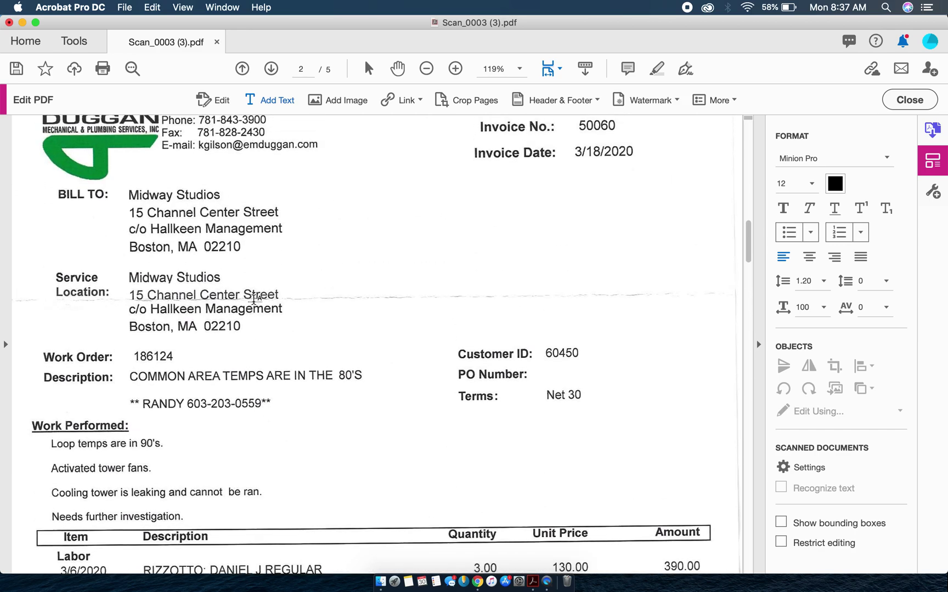
scroll(253, 299, "down", 16)
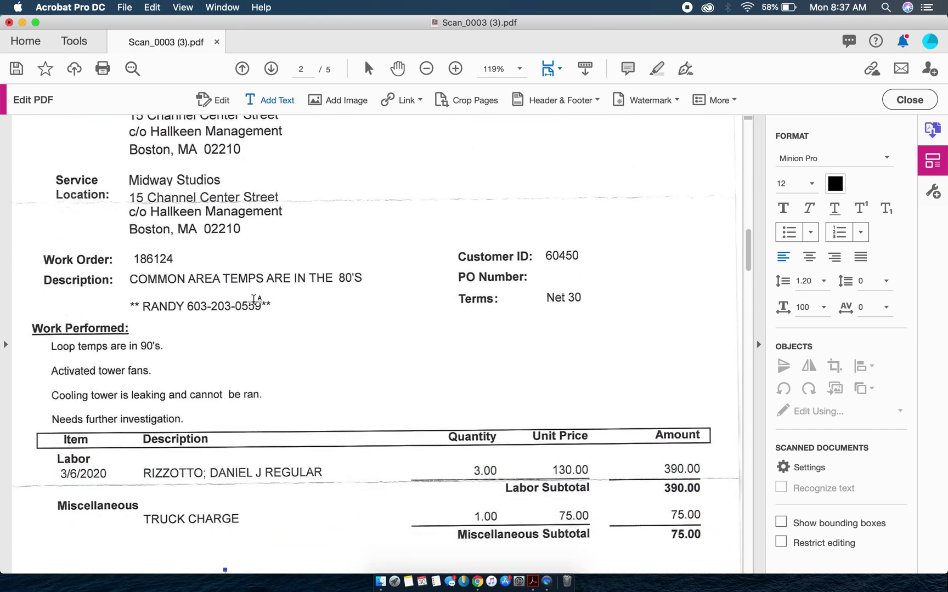
scroll(253, 299, "down", 2)
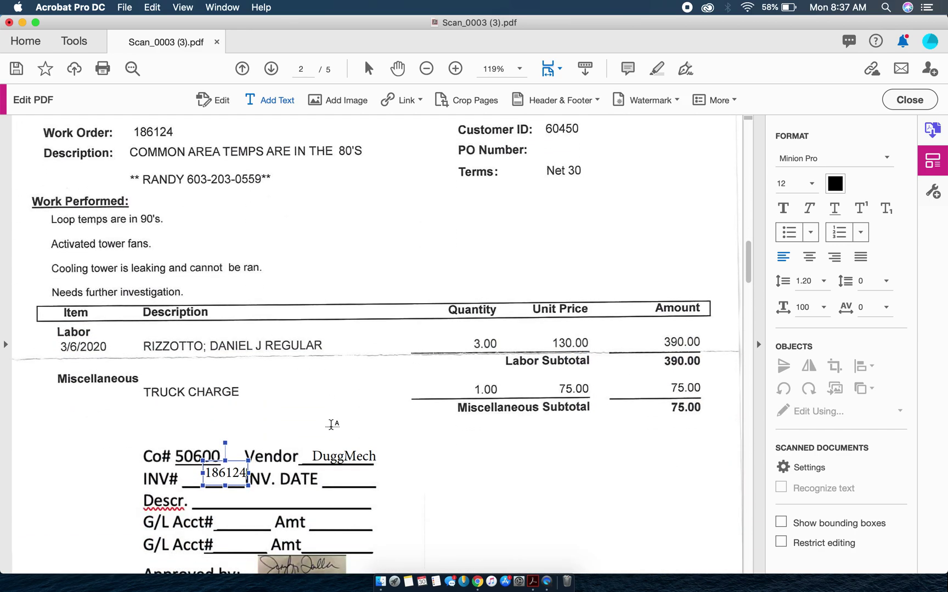
- Enter 03/18/2020 on the stamp's INV. DATE line and check it against the invoice date
left_click(335, 485)
type("03/18")
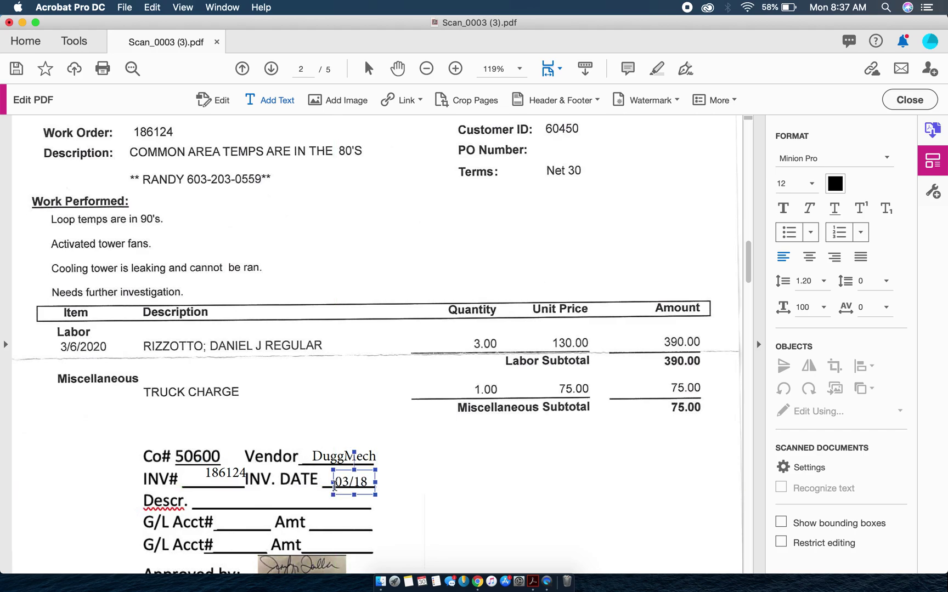
type("/202")
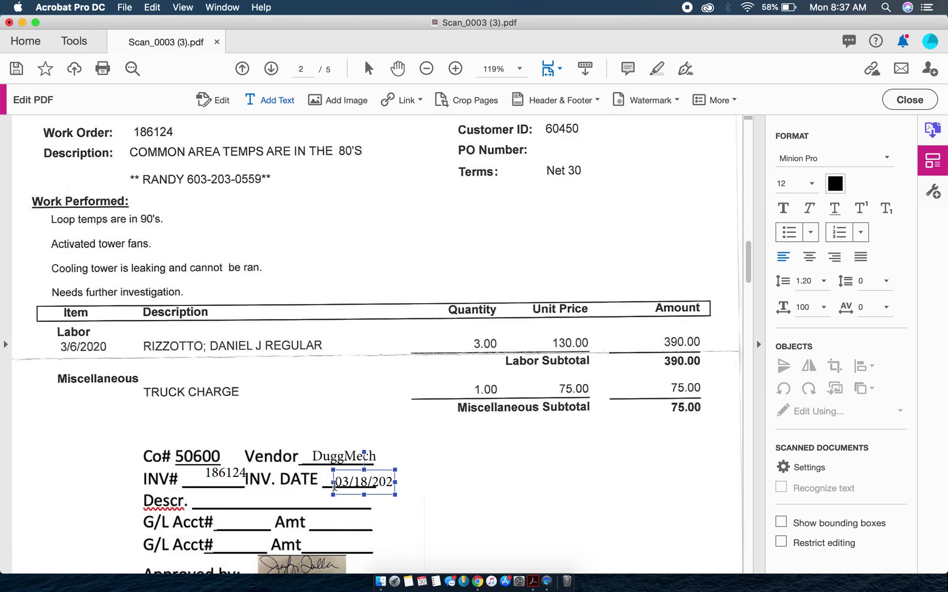
type("0")
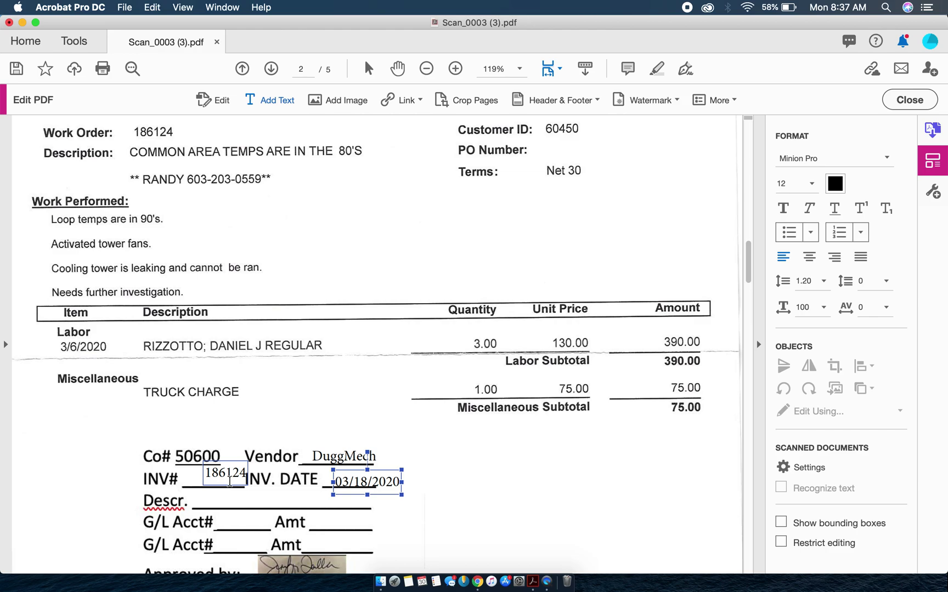
scroll(229, 482, "up", 10)
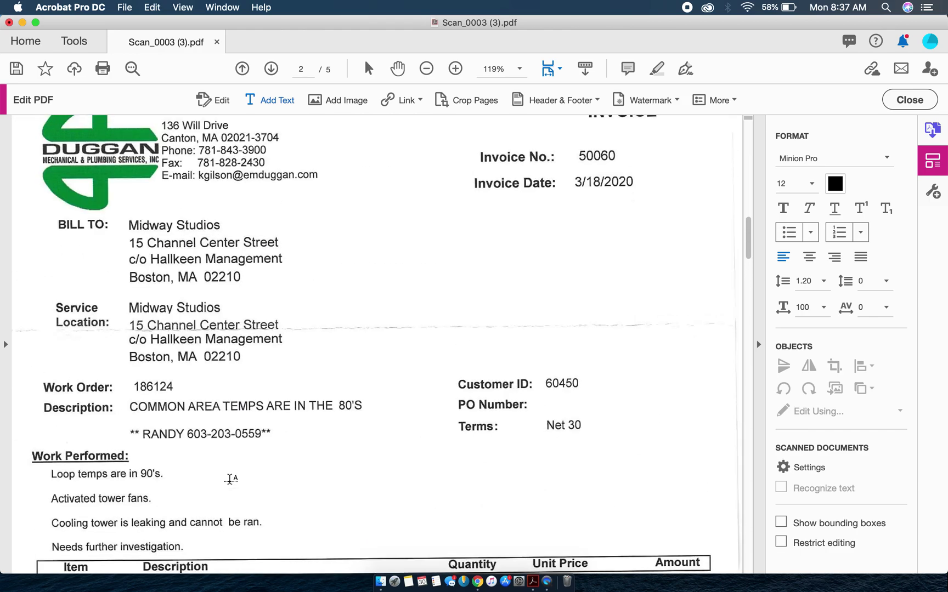
scroll(229, 479, "up", 2)
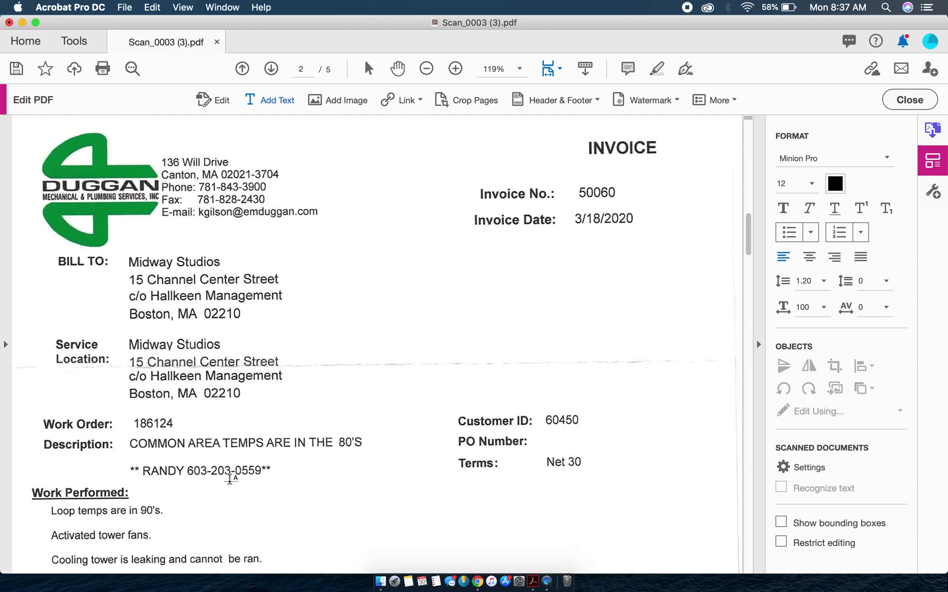
scroll(229, 479, "down", 15)
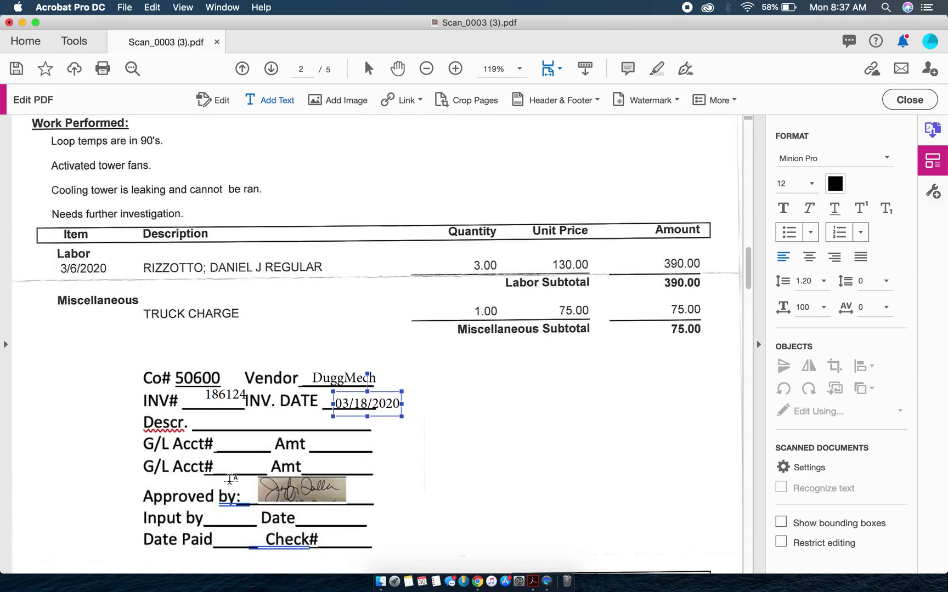
- Replace the INV# 186124 with 50060 and align it on the INV# line
double_click(222, 372)
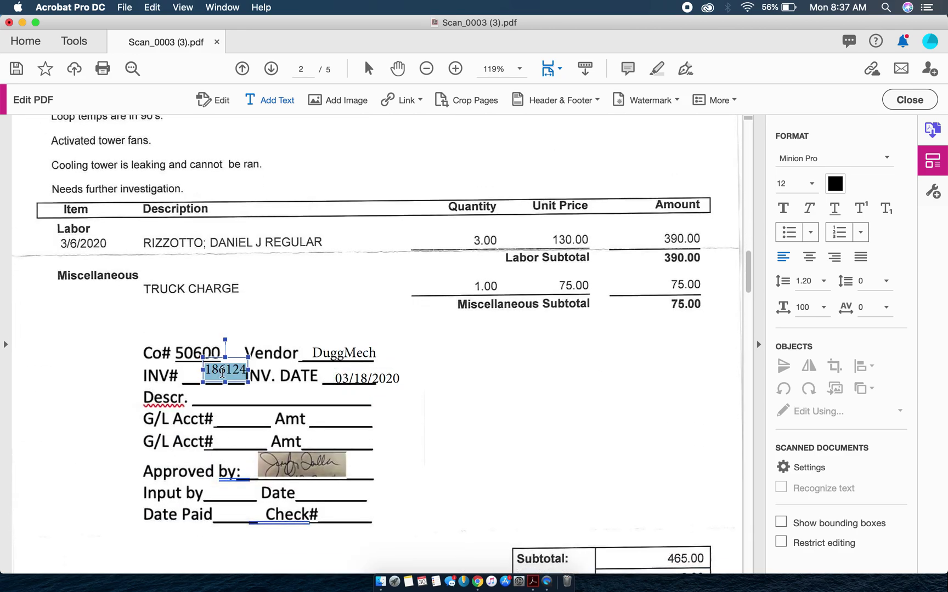
type("50060")
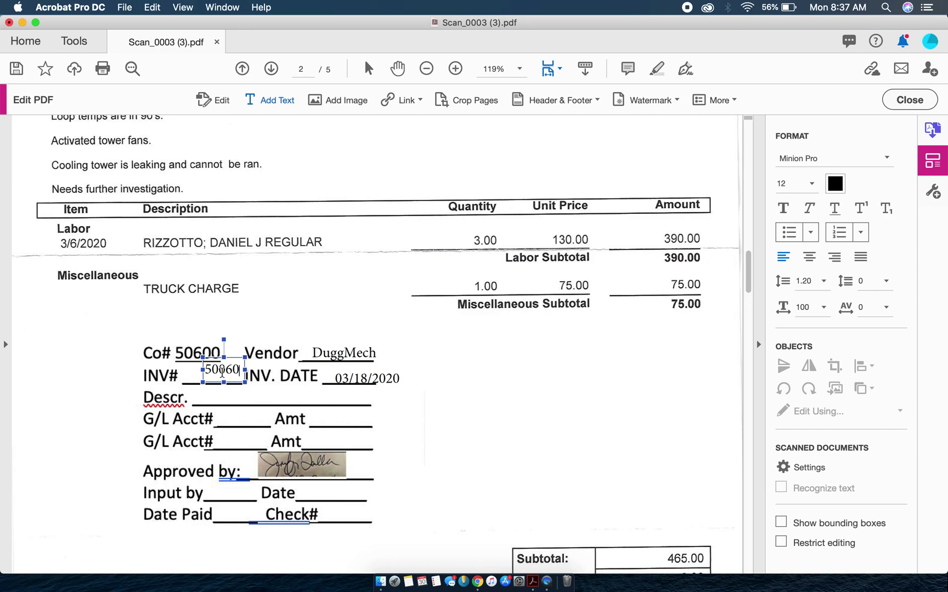
left_click(225, 362)
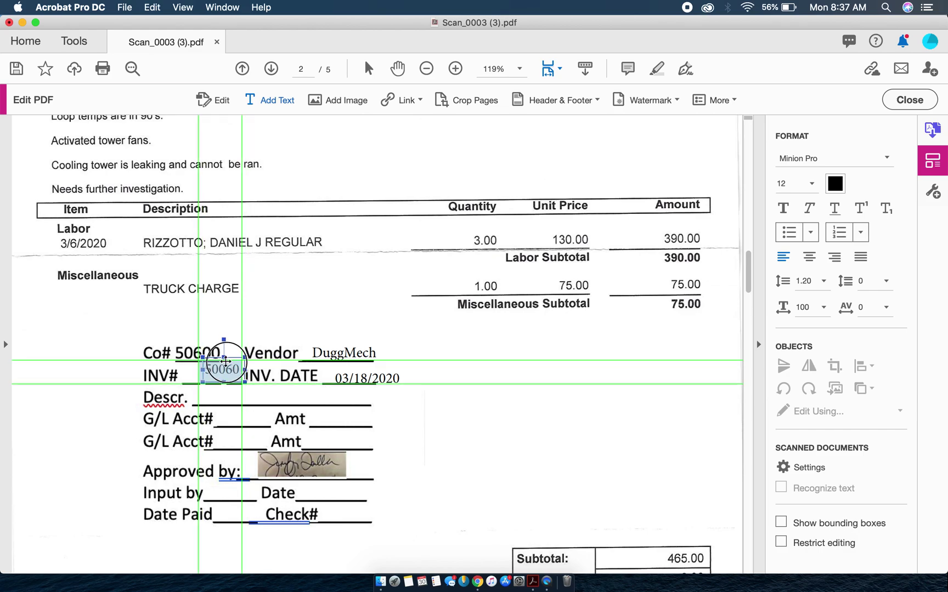
left_click_drag(225, 362, 209, 369)
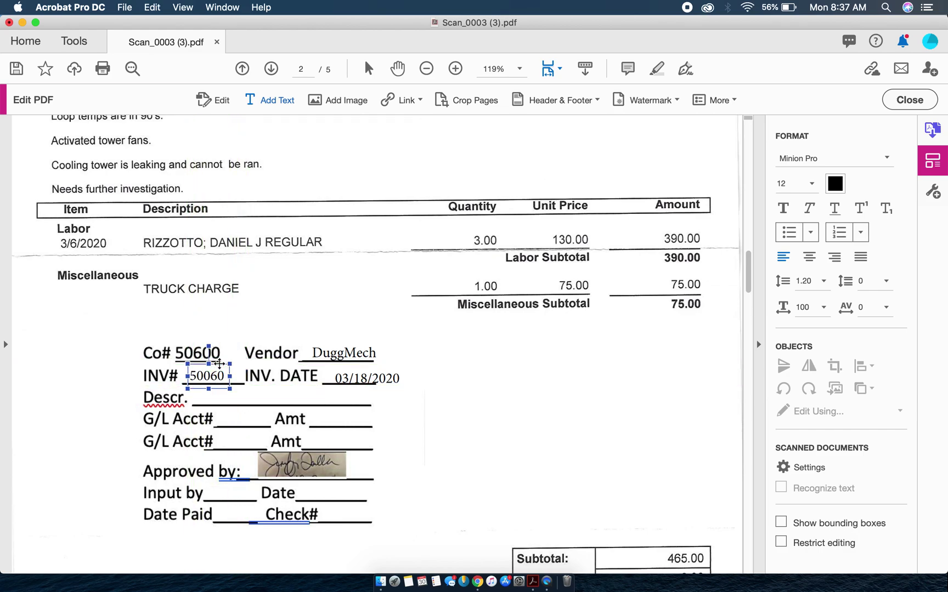
- Move the 03/18/2020 date box onto the INV. DATE line
left_click(340, 382)
left_click(357, 367)
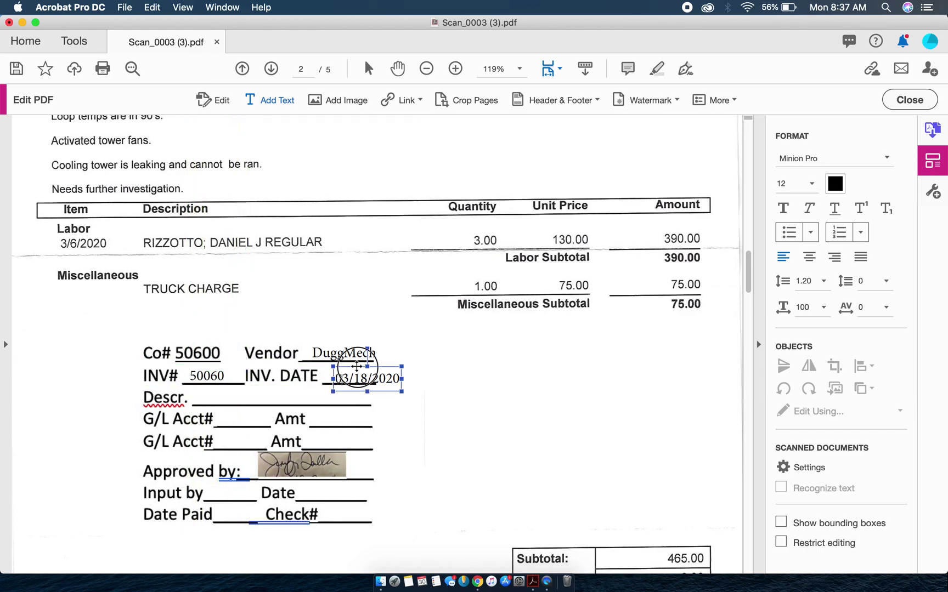
left_click_drag(357, 367, 345, 362)
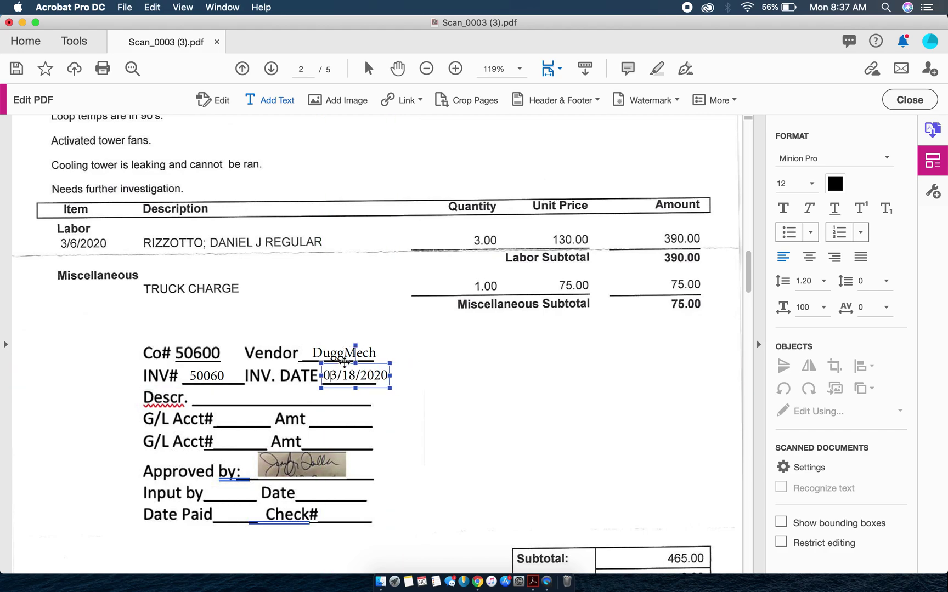
- Insert the 50600 STAMP image onto the third invoice page
scroll(344, 362, "down", 12)
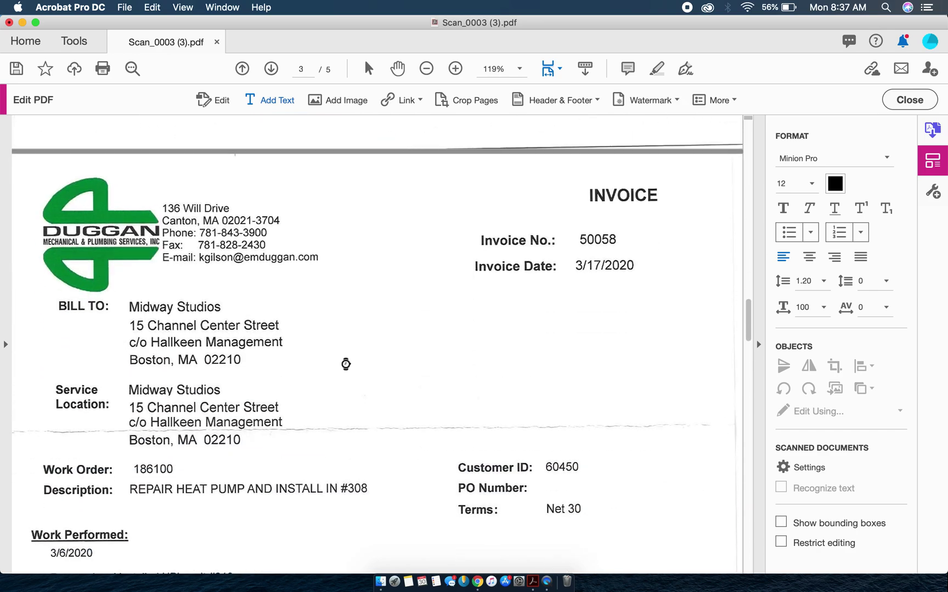
scroll(346, 365, "down", 2)
left_click(400, 315)
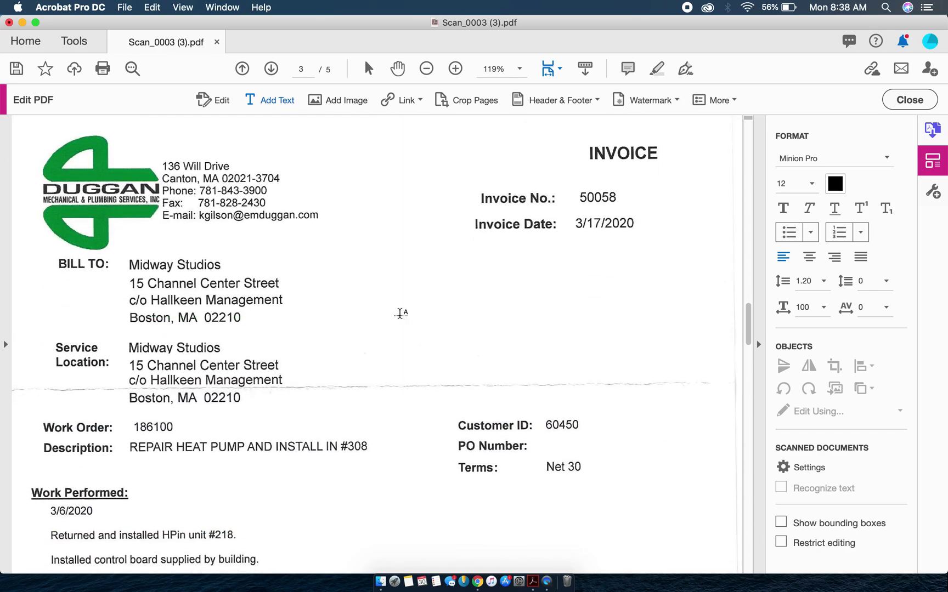
left_click(342, 104)
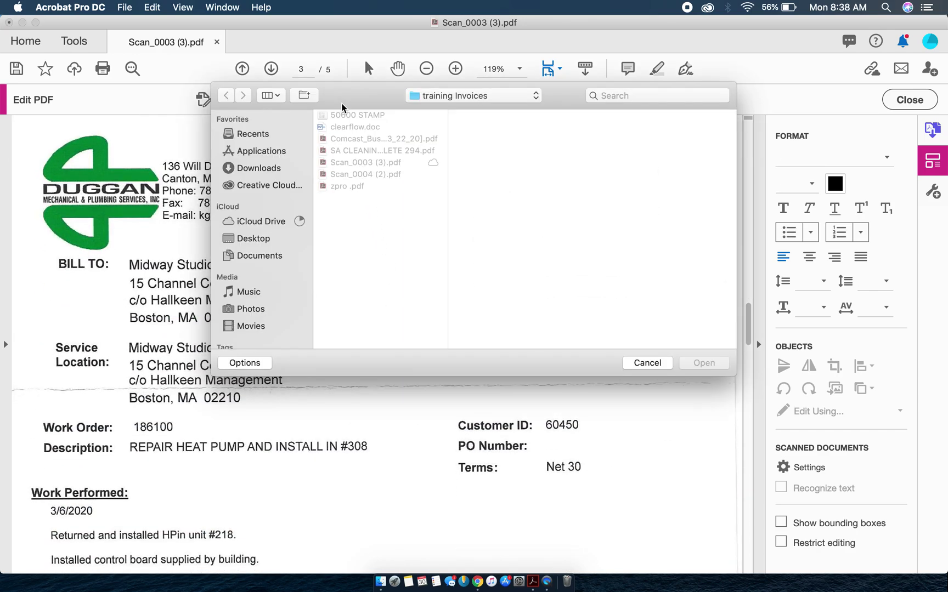
left_click(348, 114)
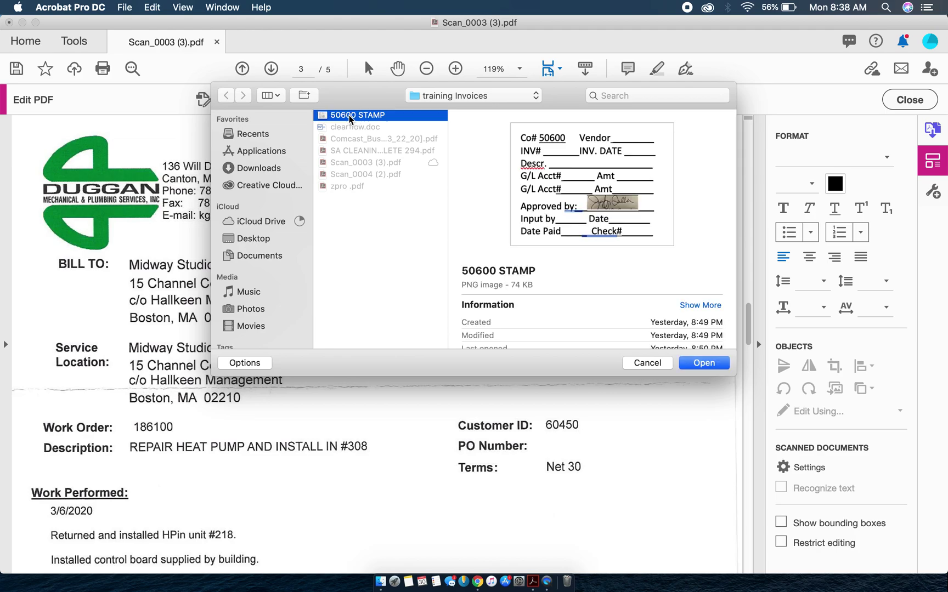
left_click(687, 363)
left_click(688, 362)
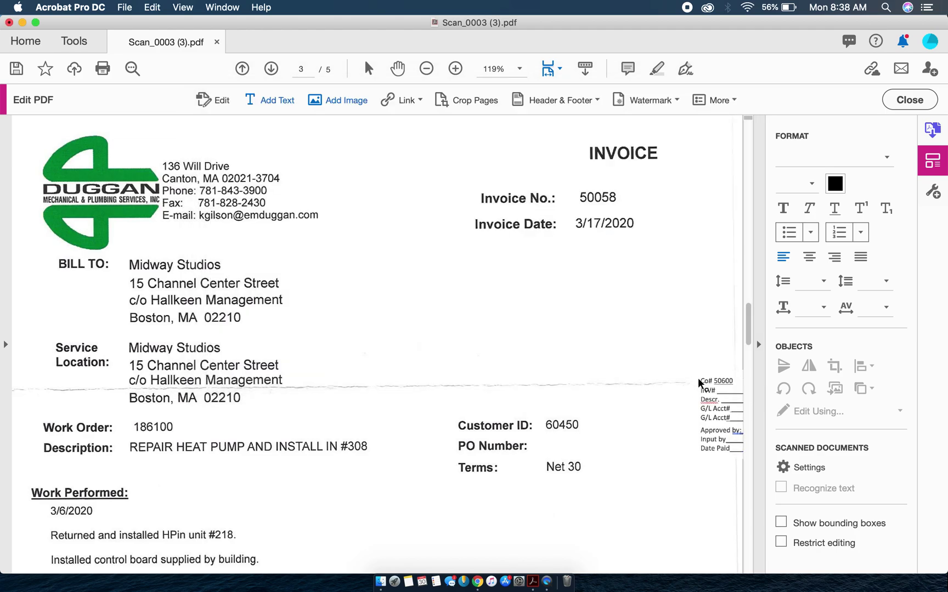
key("super+z")
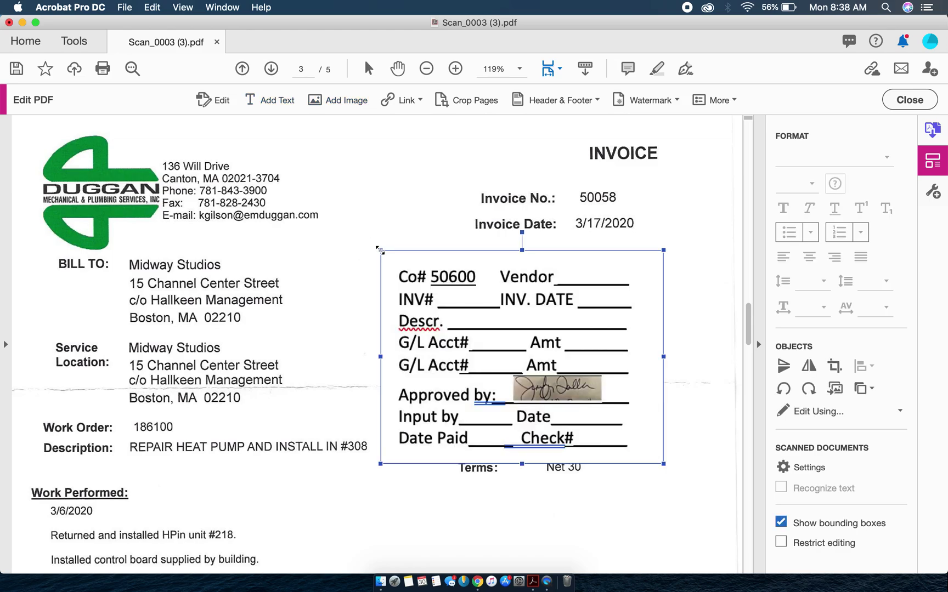
- Shrink the 50600 stamp and move it beside the Work Performed notes
left_click_drag(431, 251, 423, 232)
scroll(423, 233, "down", 5)
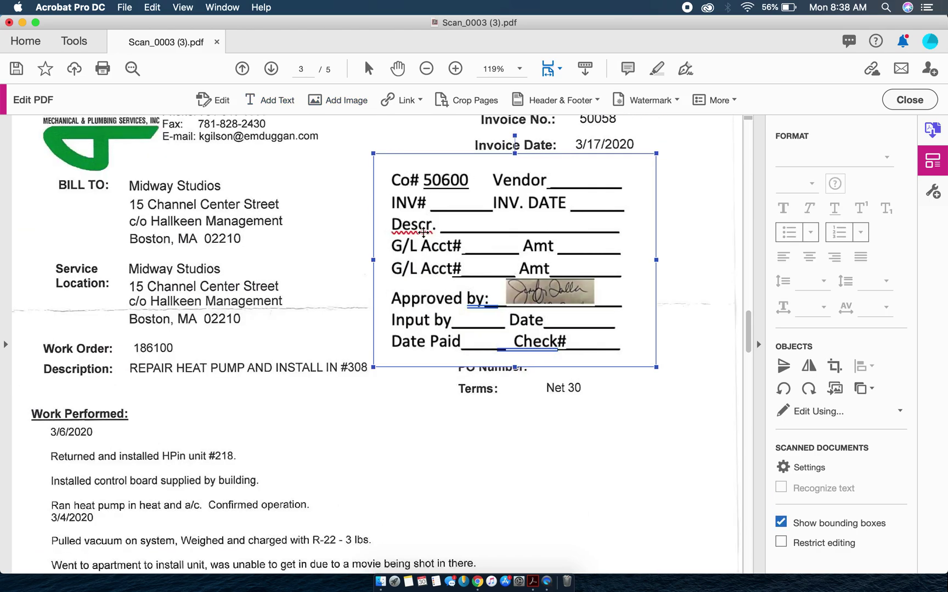
scroll(423, 236, "up", 3)
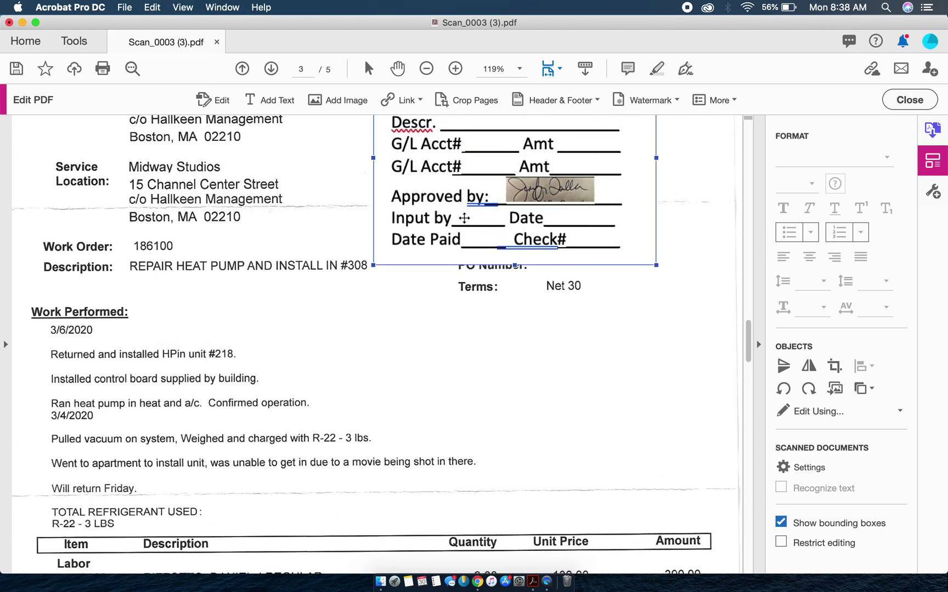
left_click_drag(373, 265, 431, 222)
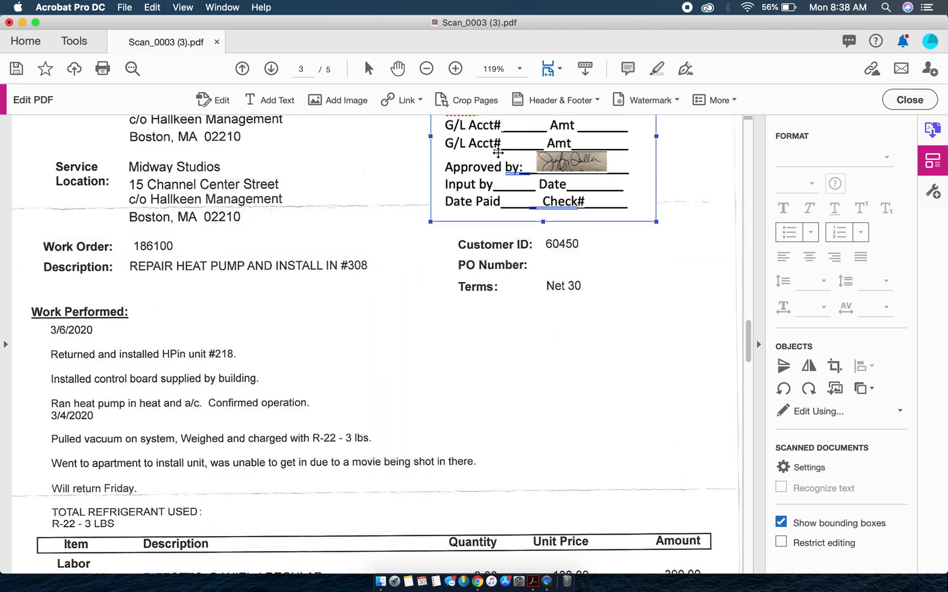
mouse_move(501, 138)
left_mouse_down()
mouse_move(495, 303)
mouse_move(544, 387)
mouse_move(555, 388)
left_mouse_up()
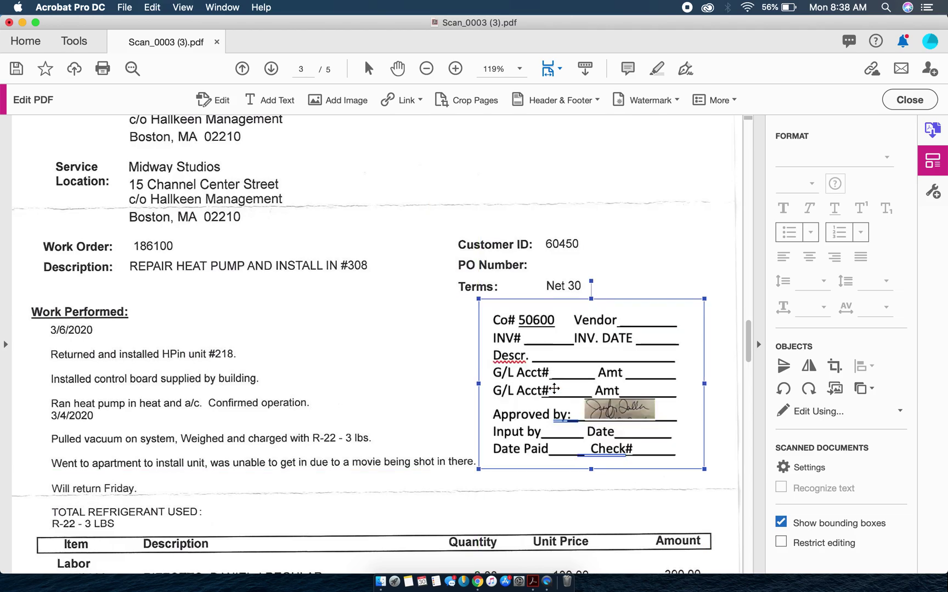
- Save a copy as 'Midway invoices march 31.pdf' in the training Invoices folder
scroll(358, 385, "down", 15)
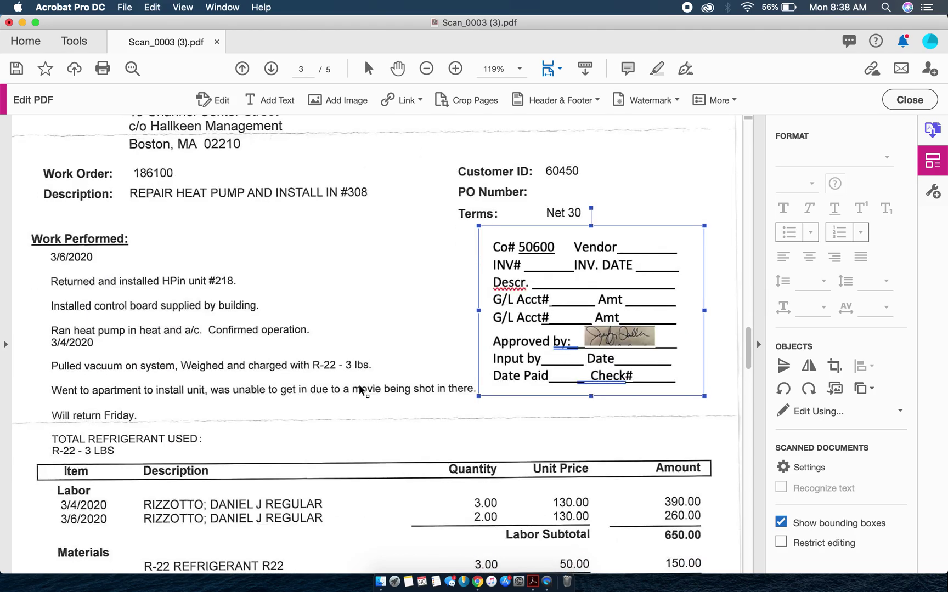
scroll(360, 387, "down", 10)
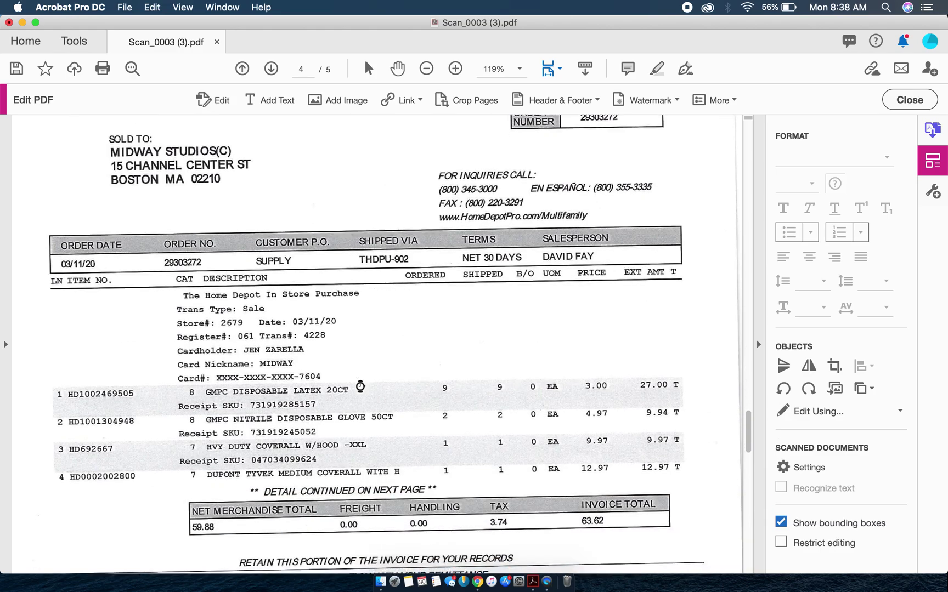
scroll(360, 386, "up", 15)
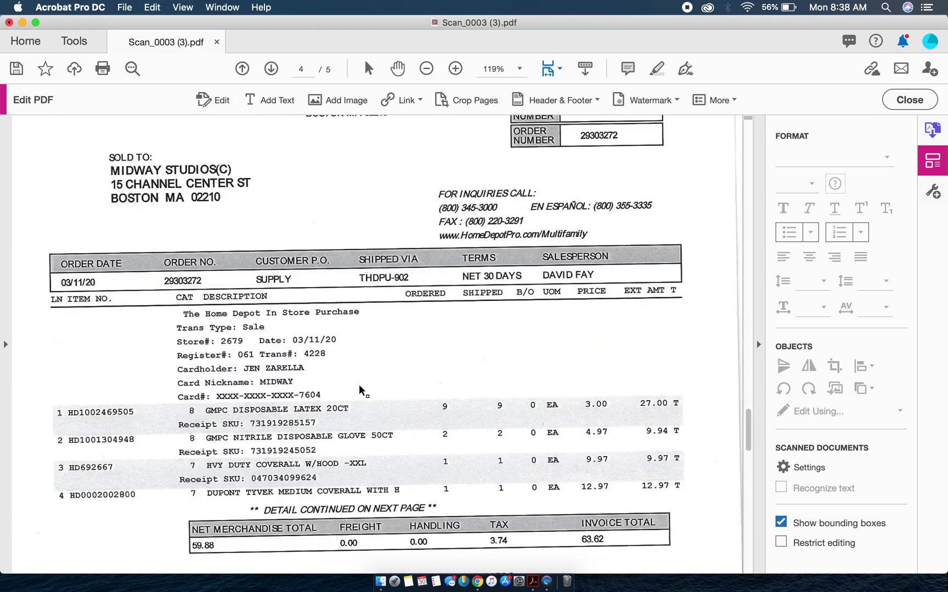
scroll(360, 386, "up", 12)
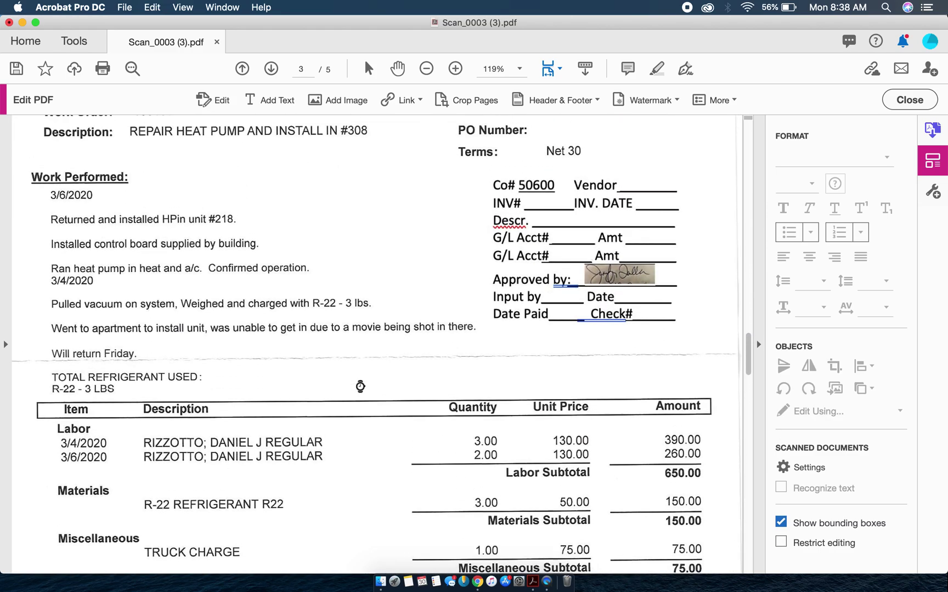
scroll(358, 385, "up", 6)
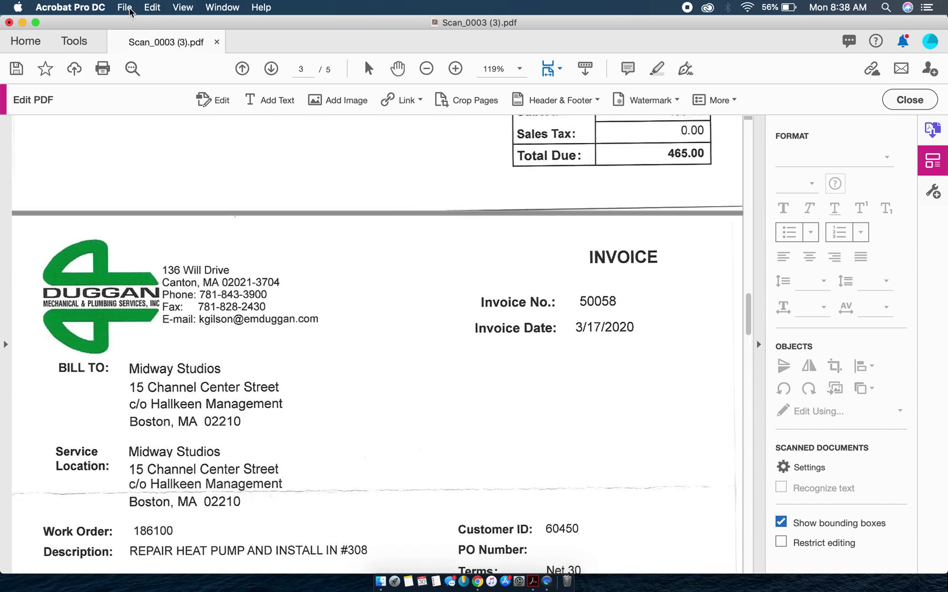
left_click(125, 7)
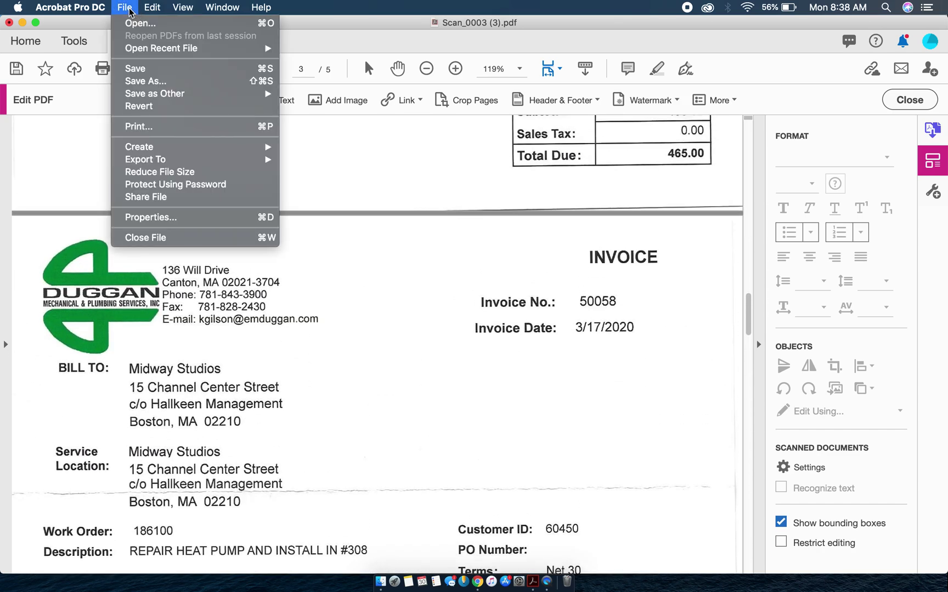
left_click(136, 81)
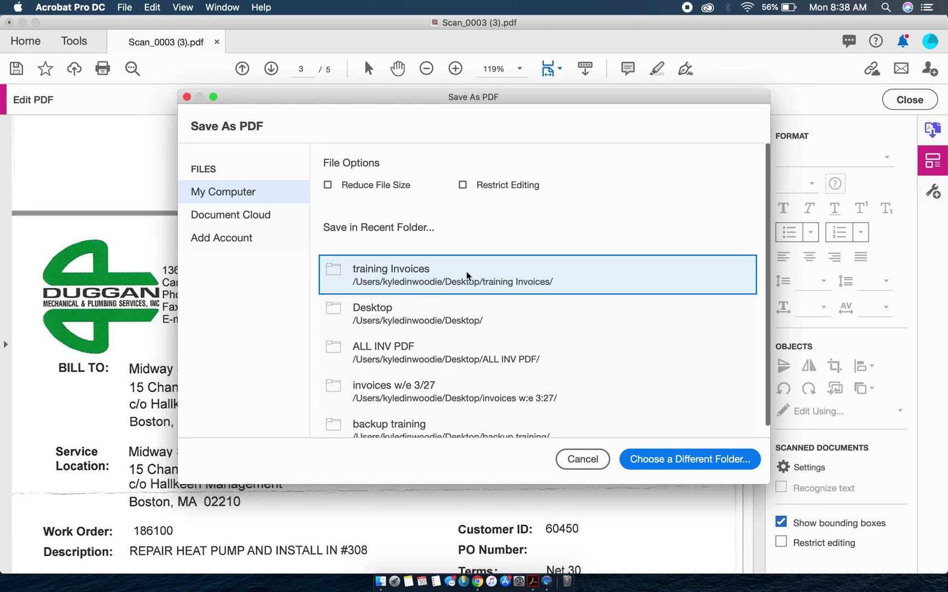
left_click(504, 279)
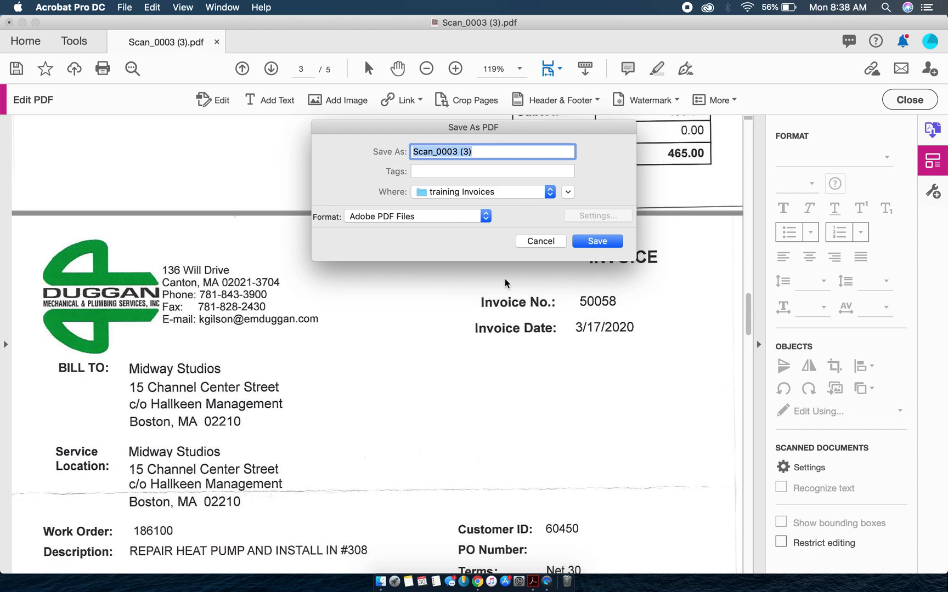
type("Miday")
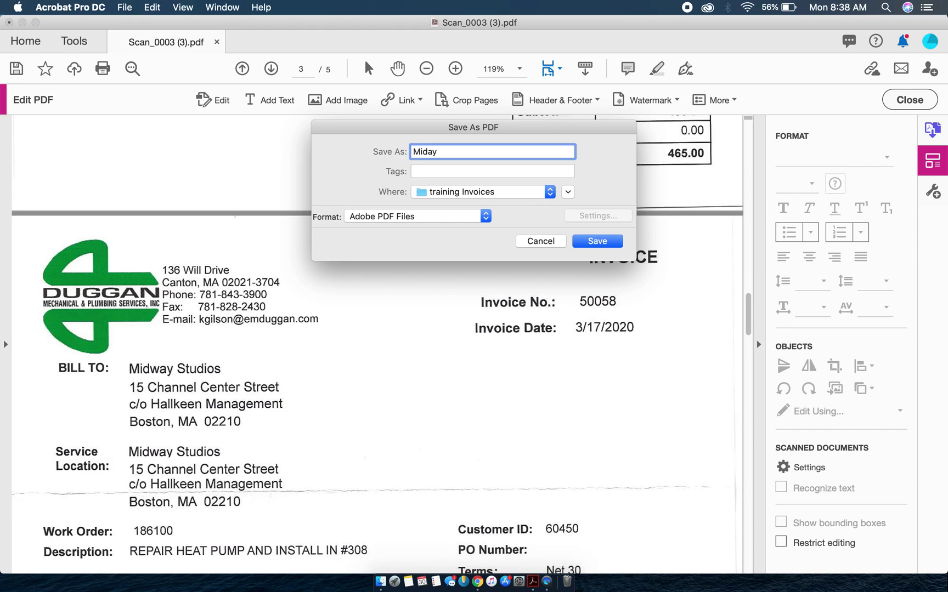
key("BackSpace")
key("BackSpace")
type("way invoices march 31")
left_click(600, 242)
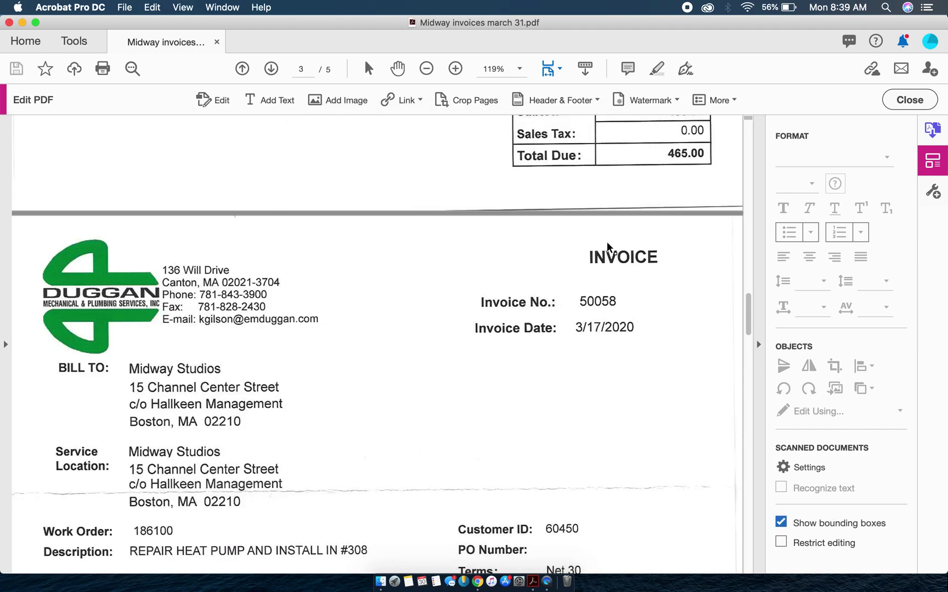